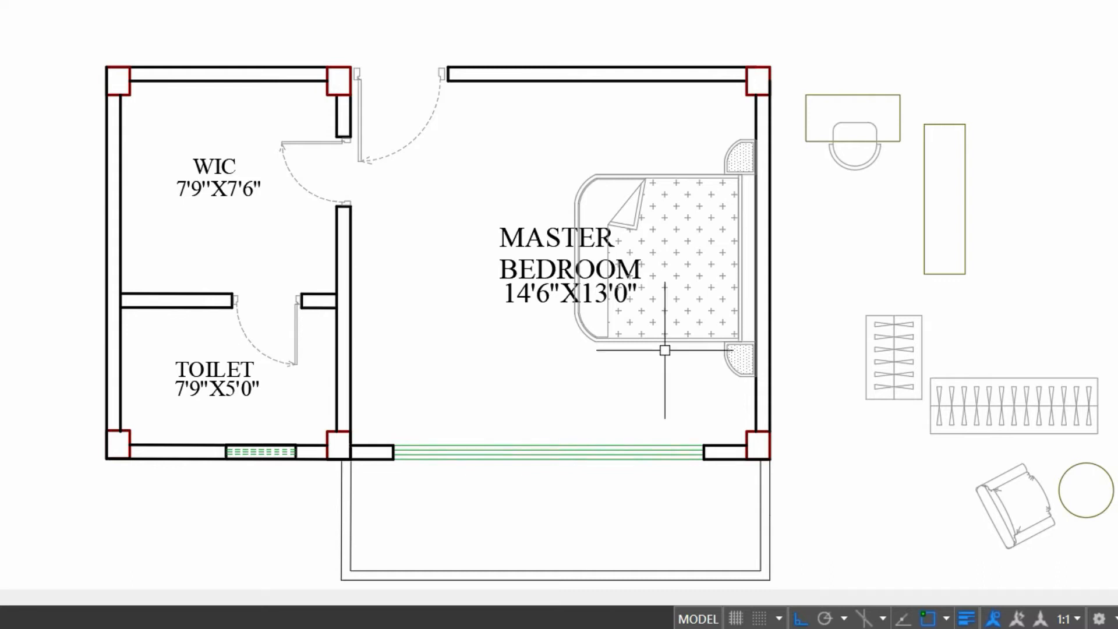
- Rotate the bed with its side tables a quarter turn so the headboard runs parallel to the master bedroom's upper wall
click(675, 322)
text(RO)
key(Return)
click(672, 303)
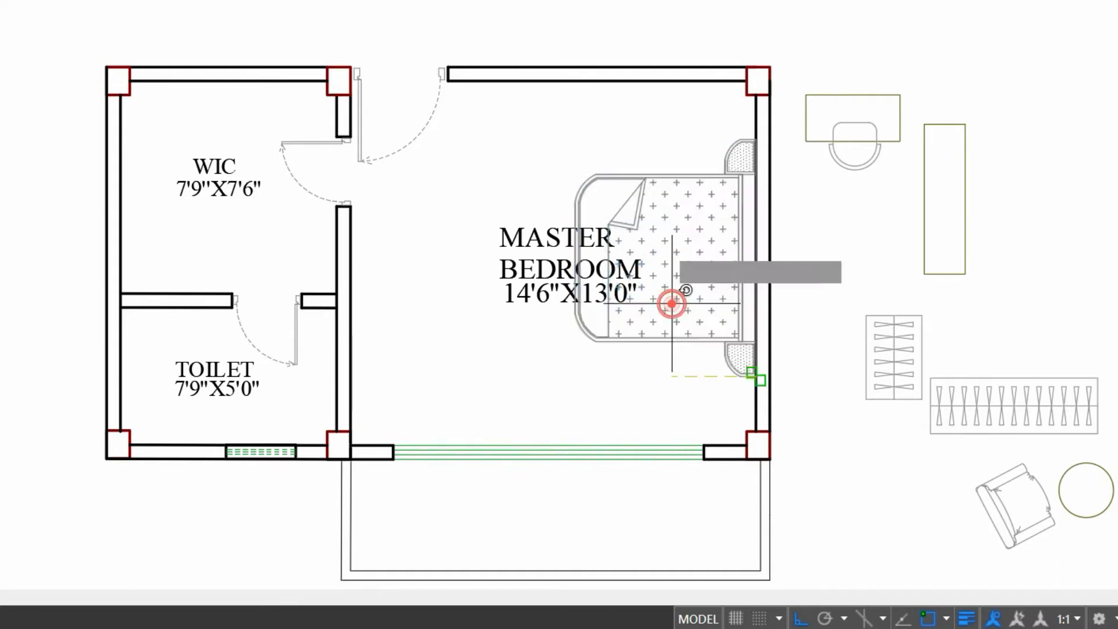
click(623, 132)
click(634, 381)
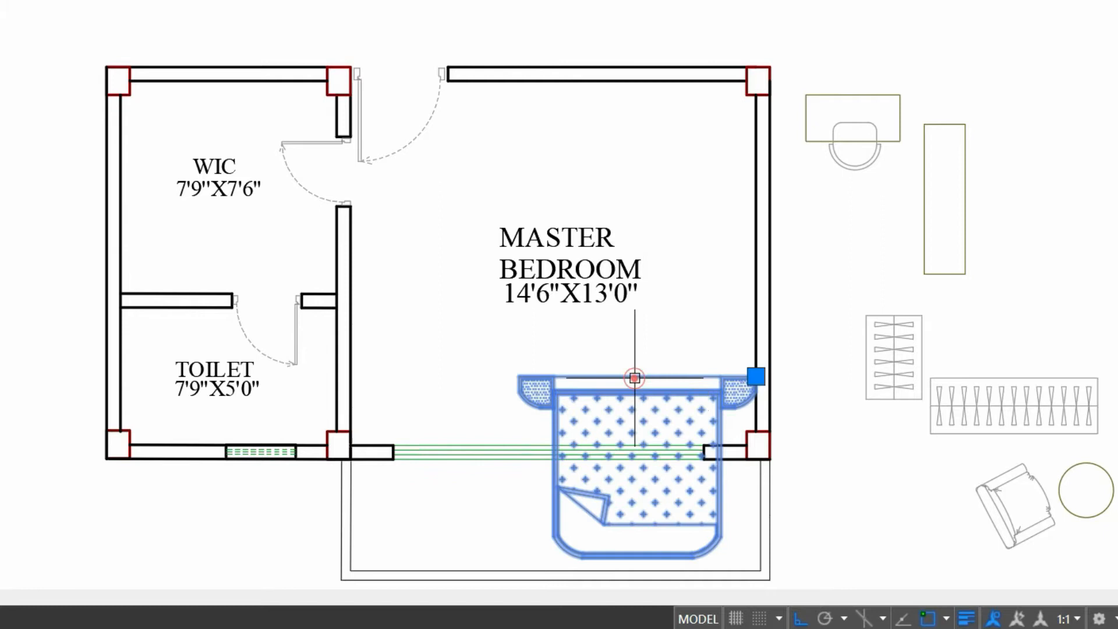
- Copy the rotated bed by its headboard onto the inner face of the master bedroom's upper wall
text(CO)
key(Return)
click(637, 379)
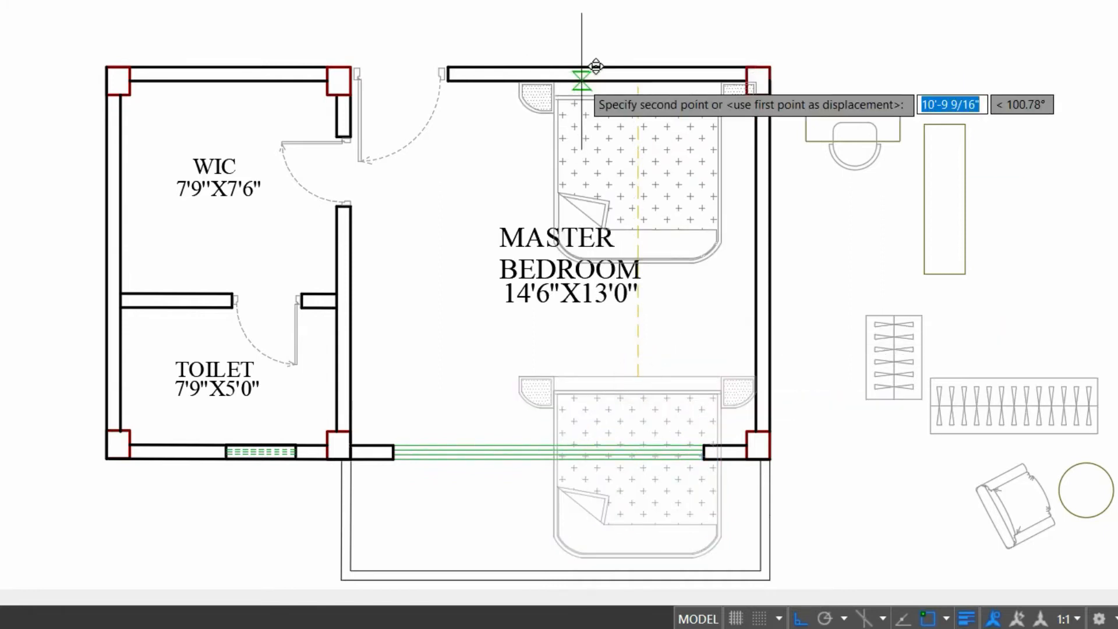
click(582, 80)
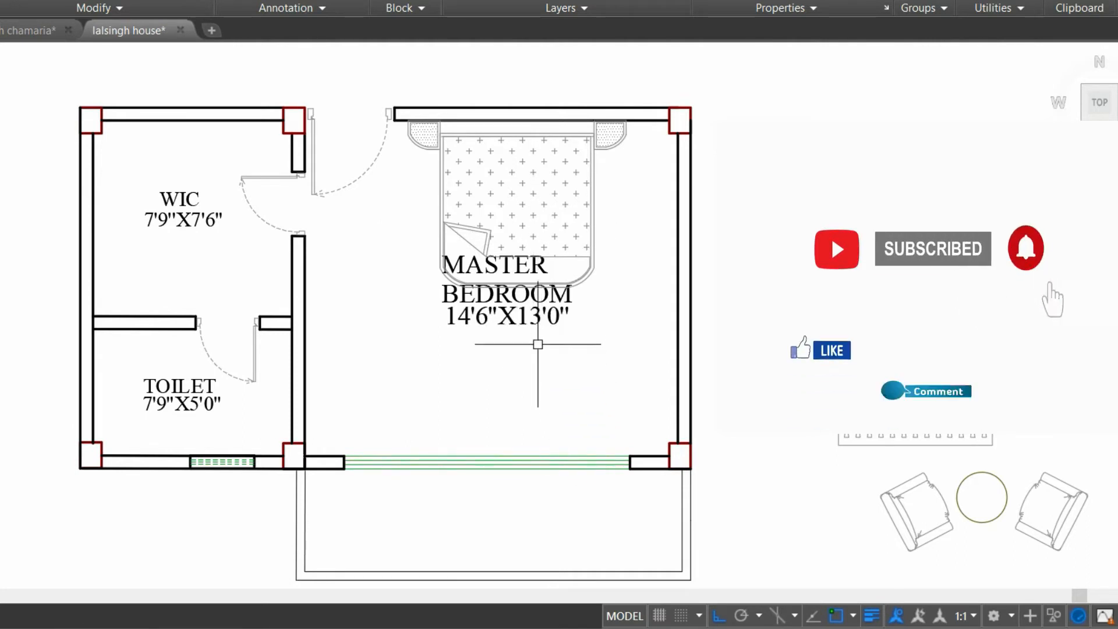
- Rotate the long narrow rectangle outside the plan a quarter turn so it lies horizontally
scroll(579, 337, down, 3)
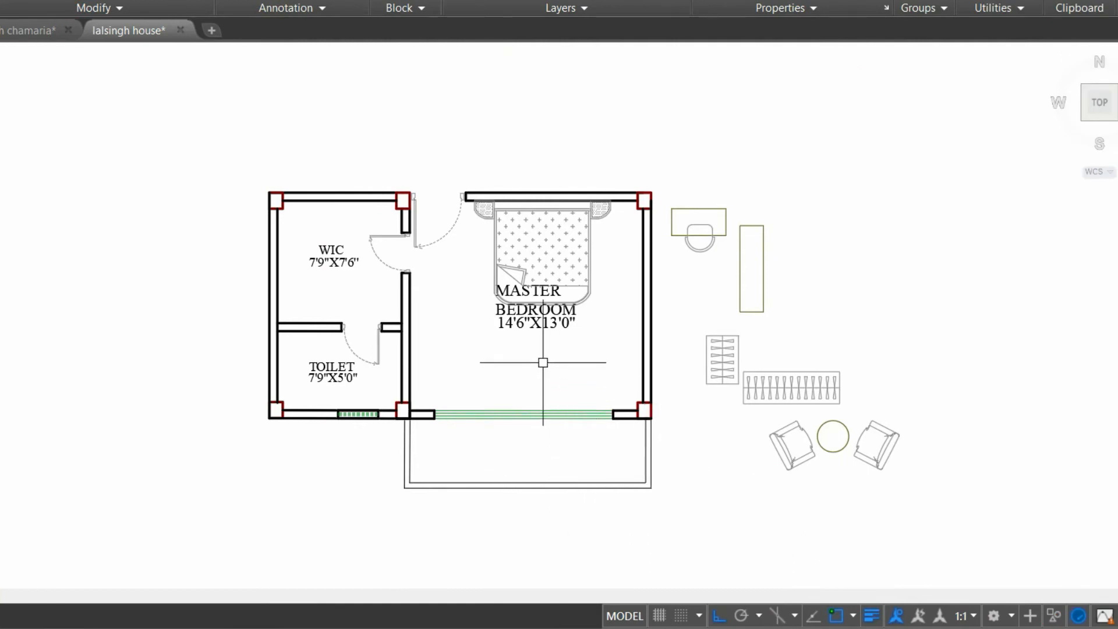
scroll(539, 361, up, 4)
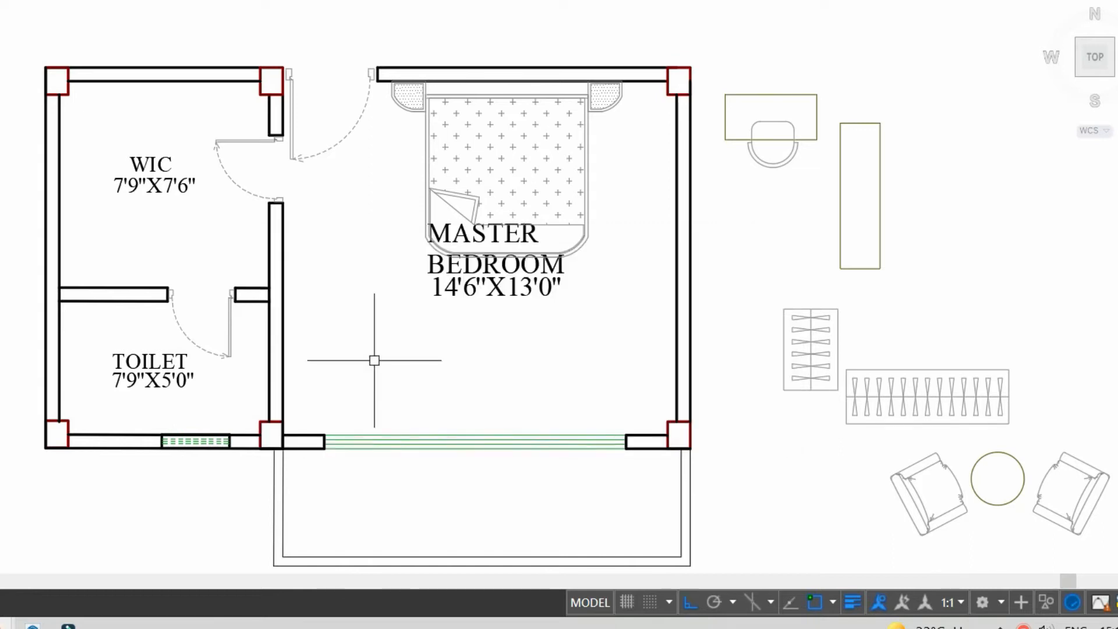
click(865, 122)
text(ro)
key(Return)
click(861, 167)
click(894, 317)
- Move the rotated rectangular bench into the master bedroom, below the foot of the bed
click(863, 149)
text(m)
key(Return)
click(850, 174)
click(688, 606)
click(517, 352)
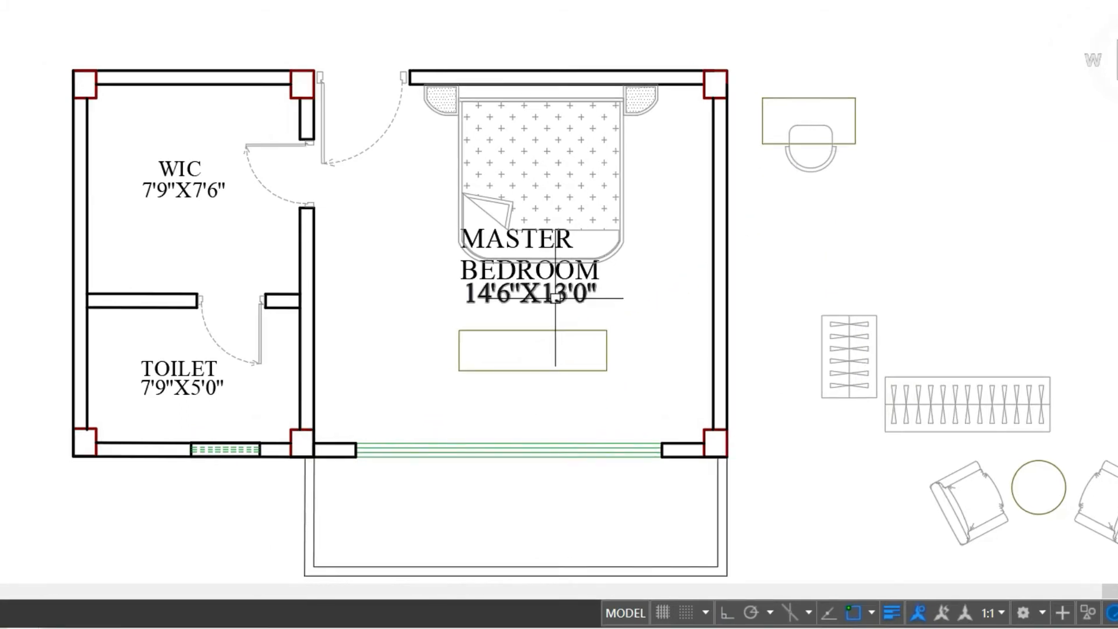
- Turn off the room label text's layer with the LAYOFF command
text(LAYO)
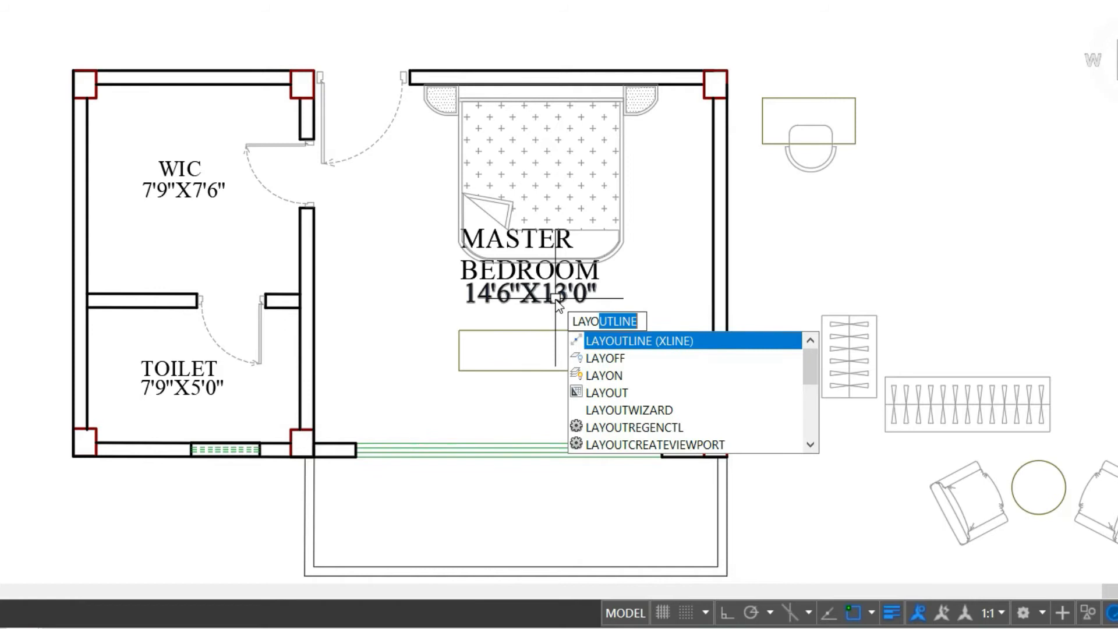
click(606, 358)
click(594, 292)
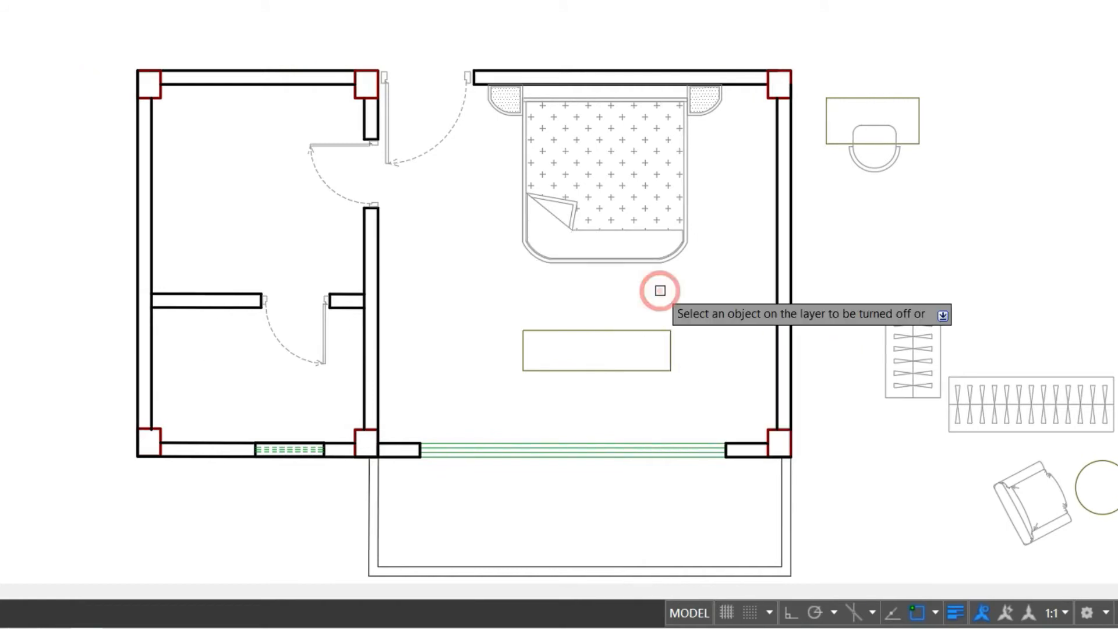
- Move the bench up by its upper edge midpoint to sit centred just below the bed's foot
click(597, 371)
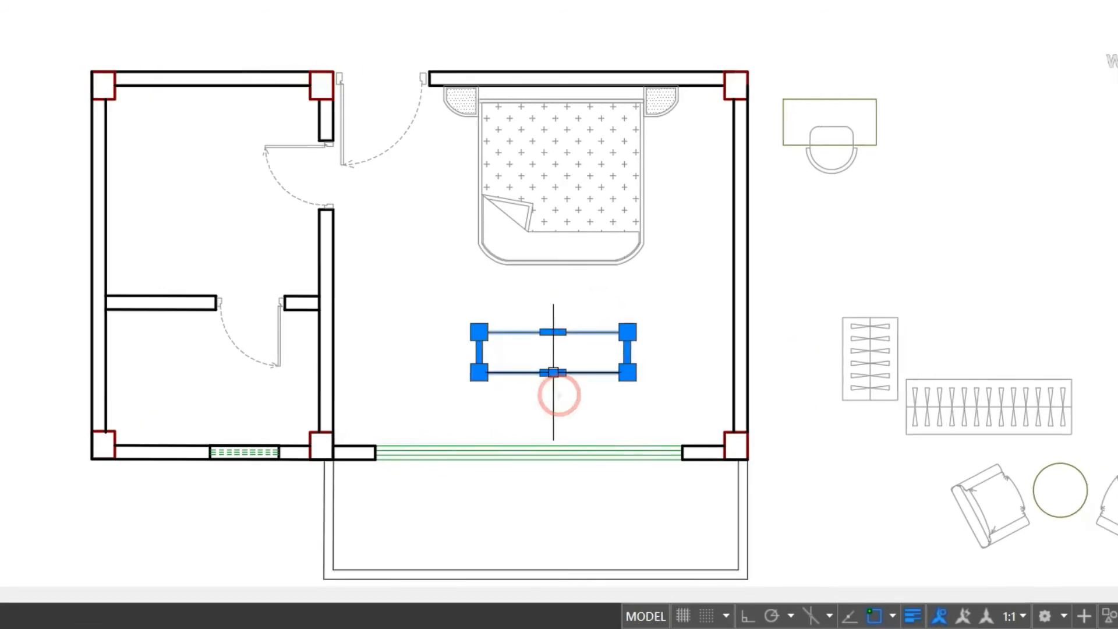
text(m)
key(Return)
click(550, 332)
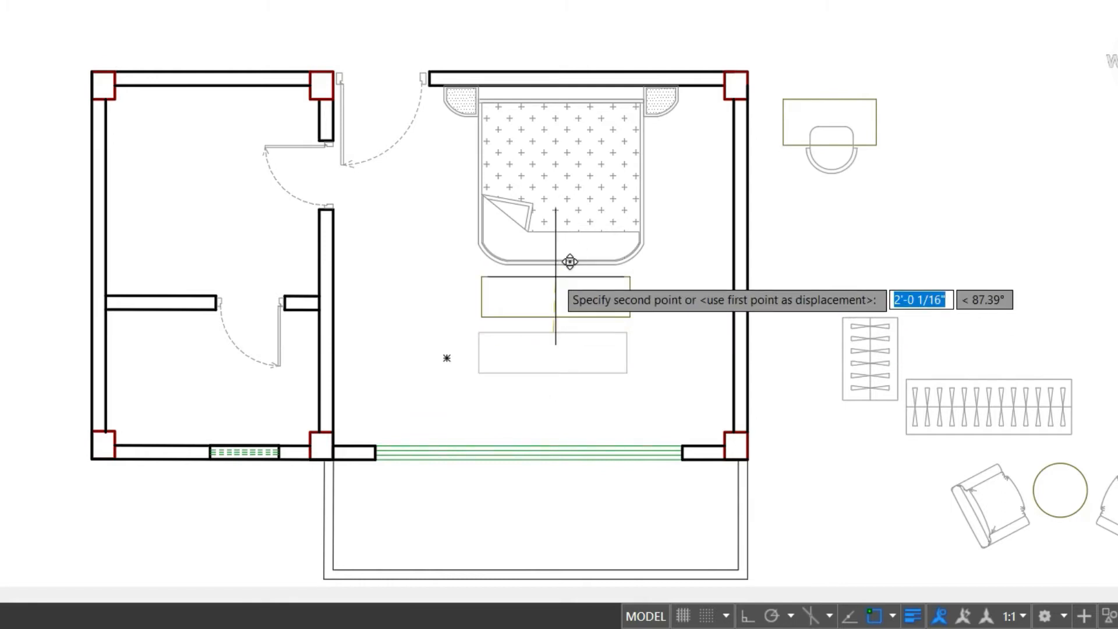
scroll(575, 264, up, 5)
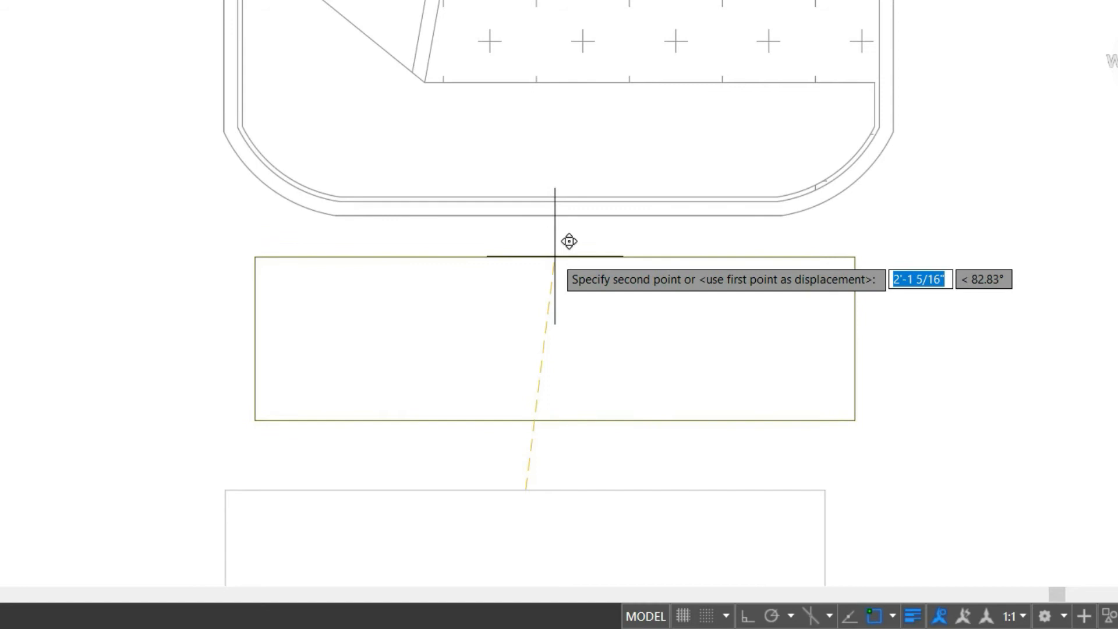
click(555, 256)
scroll(655, 301, down, 6)
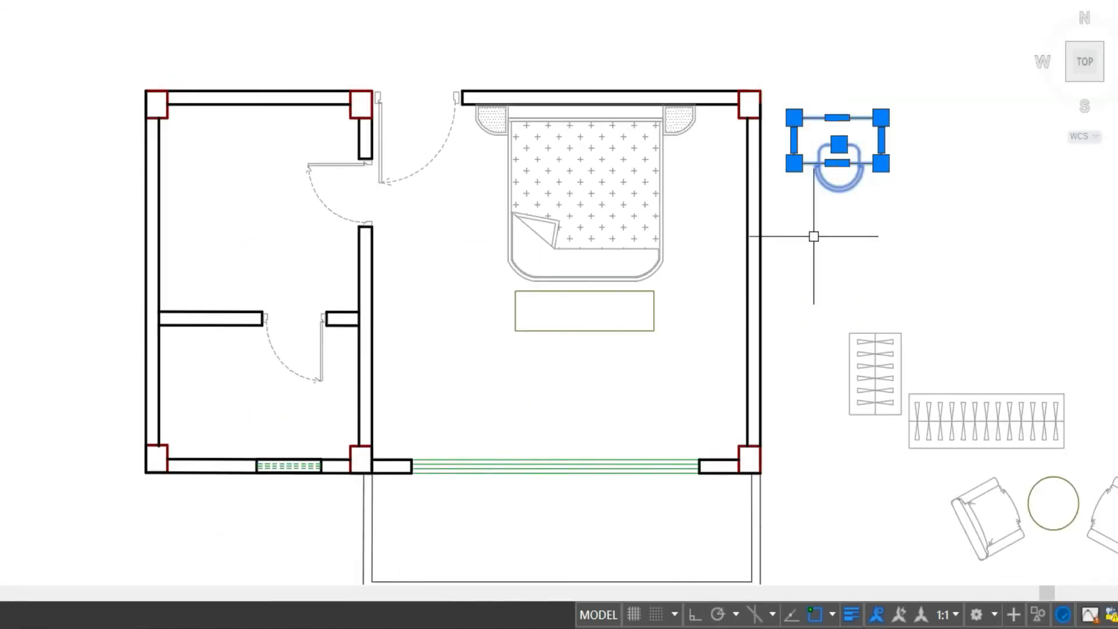
- Rotate the study desk and its chair a quarter turn so the chair faces the partition wall
key(Escape)
click(933, 224)
click(774, 79)
text(ro)
key(Return)
click(836, 119)
click(844, 33)
click(892, 46)
- Move the desk and chair against the bedroom's partition wall, aligned with the wall end beside the WIC door
click(858, 174)
text(m)
key(Return)
click(837, 72)
click(696, 615)
scroll(393, 240, up, 8)
click(270, 158)
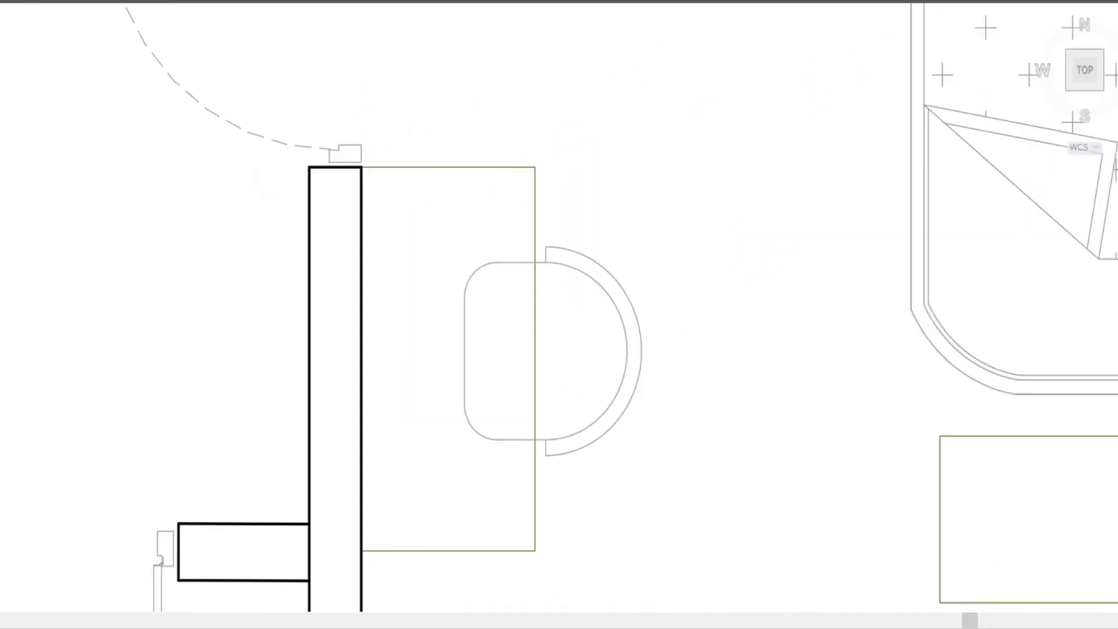
scroll(574, 321, down, 5)
scroll(424, 225, down, 2)
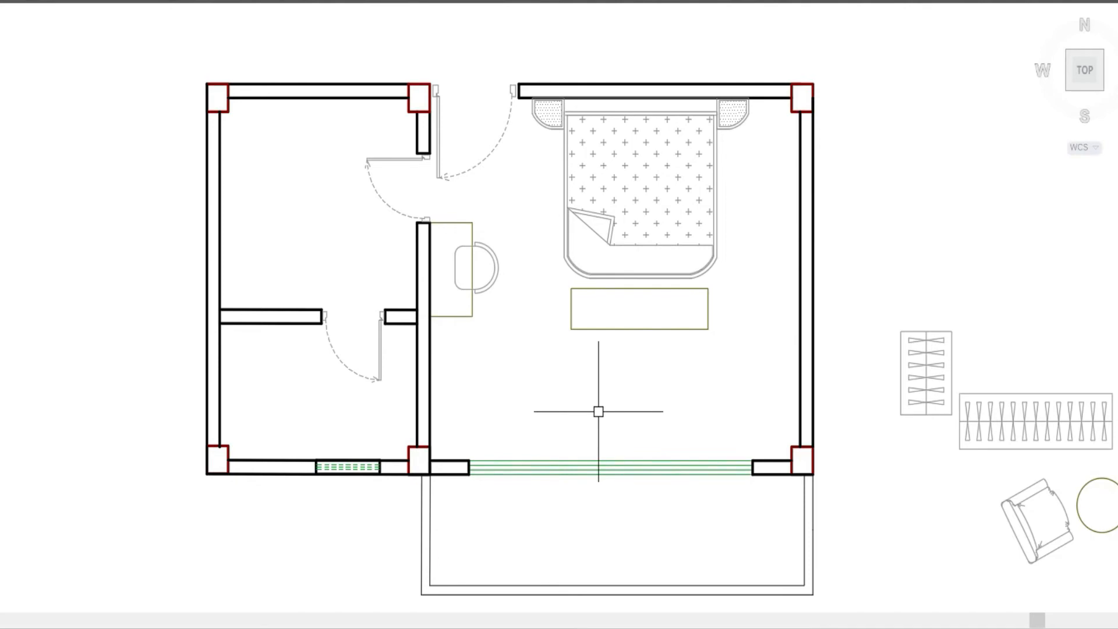
- Move the desk and chair down along the partition wall, away from the WIC door opening
click(525, 364)
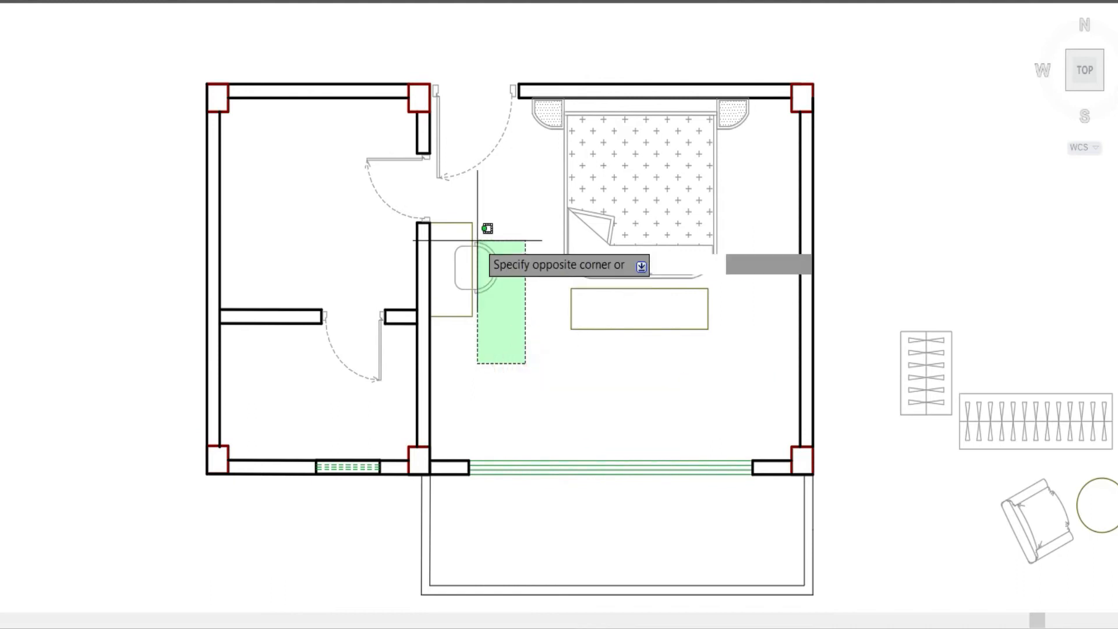
click(448, 212)
text(m)
key(Return)
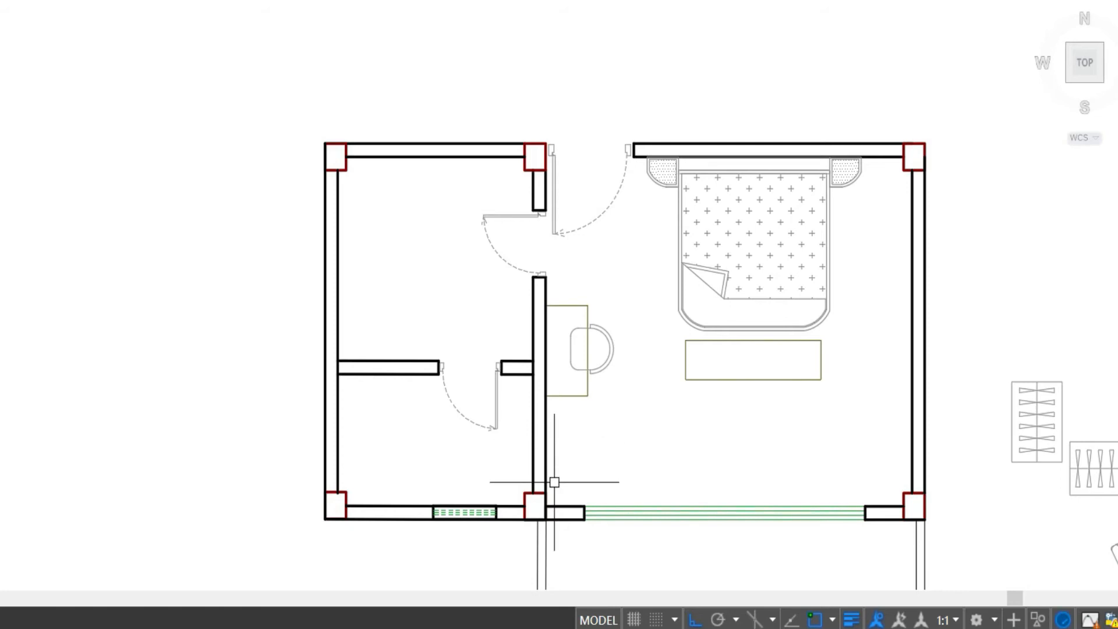
- Draw a vertical line from the midpoint of the desk's lower edge down to the window wall
key(Return)
click(567, 396)
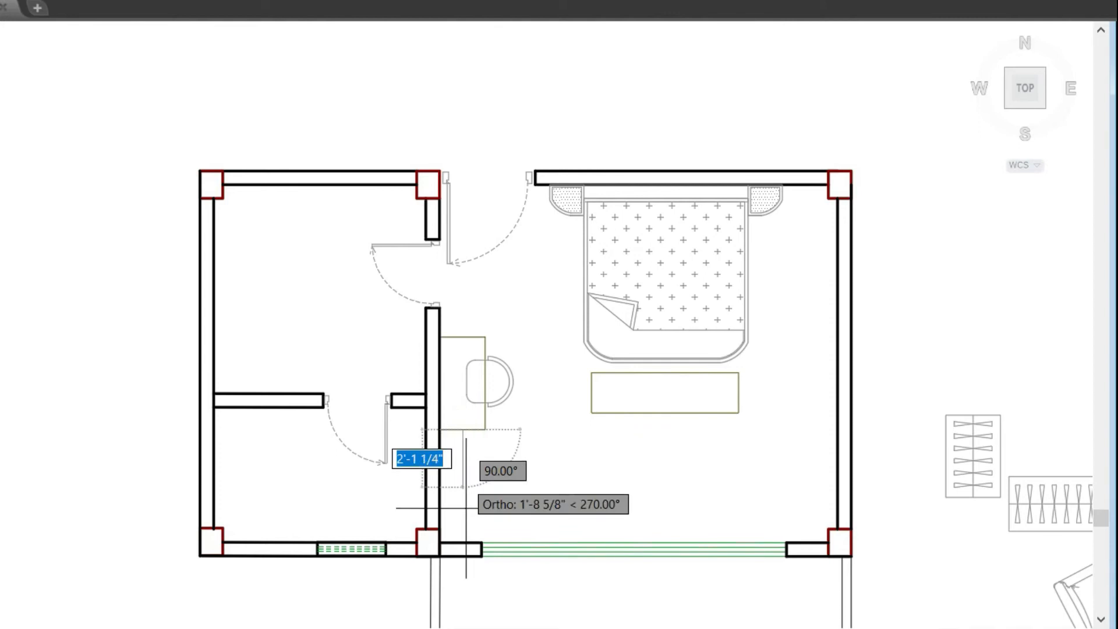
click(463, 541)
key(Return)
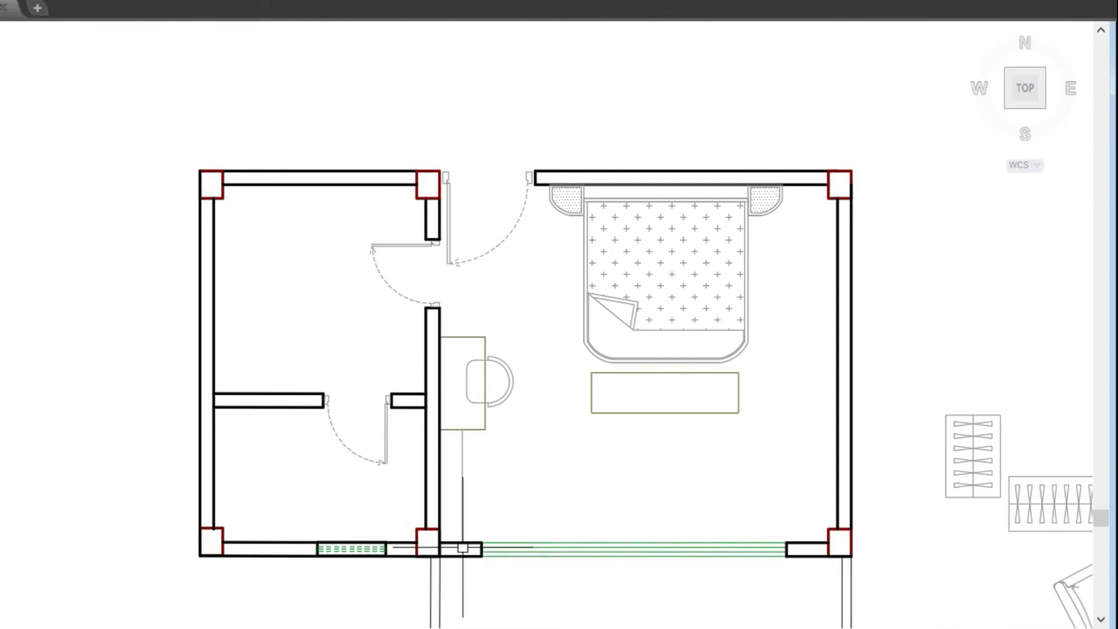
scroll(496, 486, up, 2)
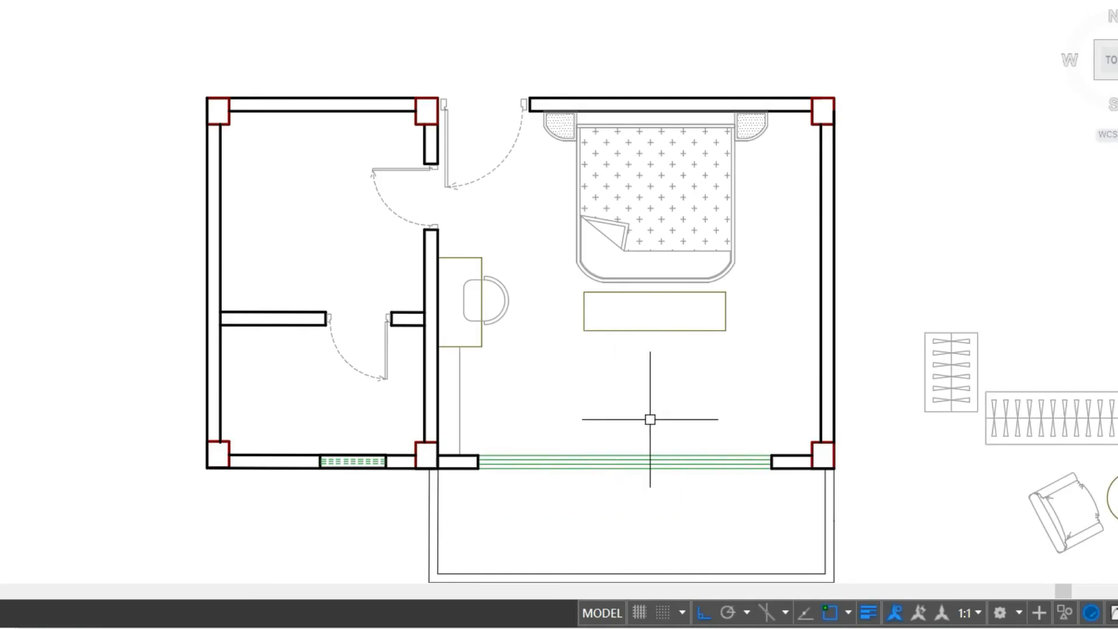
- Move the round table and two armchairs into the master bedroom between the bench and the window
scroll(713, 435, down, 2)
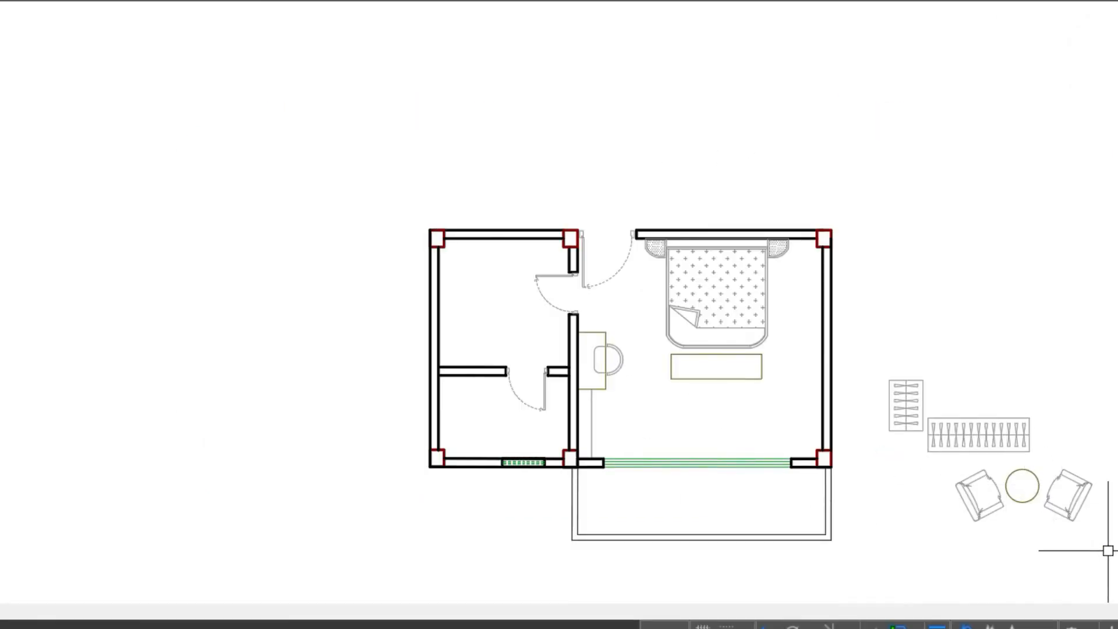
scroll(1108, 550, up, 2)
click(1088, 511)
click(856, 402)
text(m)
key(Return)
click(971, 447)
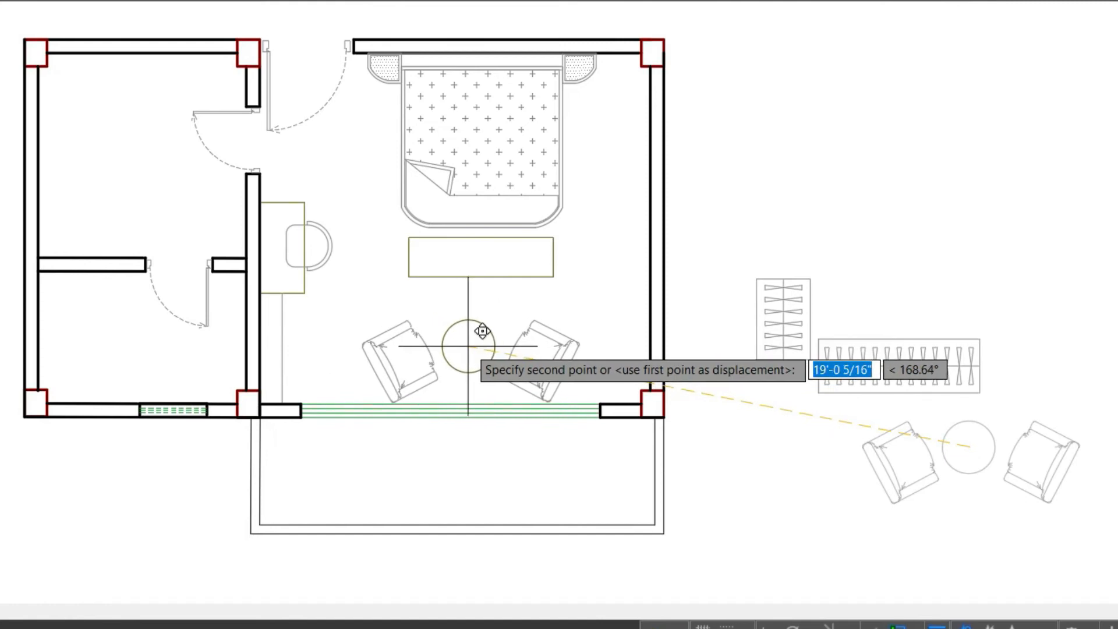
click(468, 346)
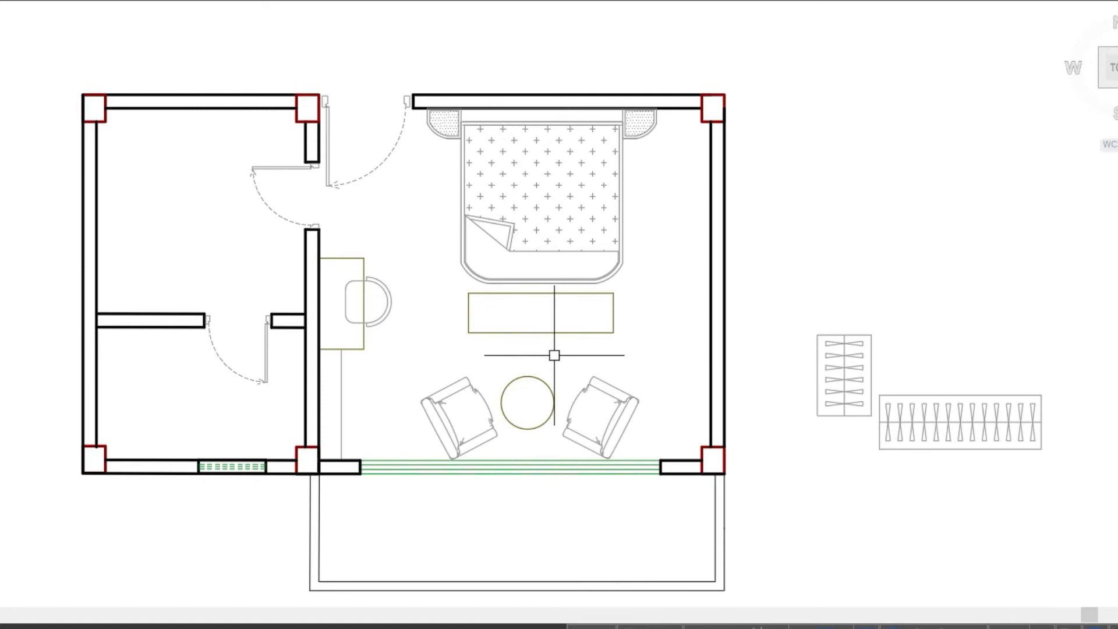
- Dimension the horizontal clearance between the desk's outer edge and the near side of the bed
text(D)
click(362, 258)
click(460, 259)
click(448, 232)
- Dimension the horizontal clearance between the bed's far side and the bedroom's outer wall
key(Return)
click(622, 250)
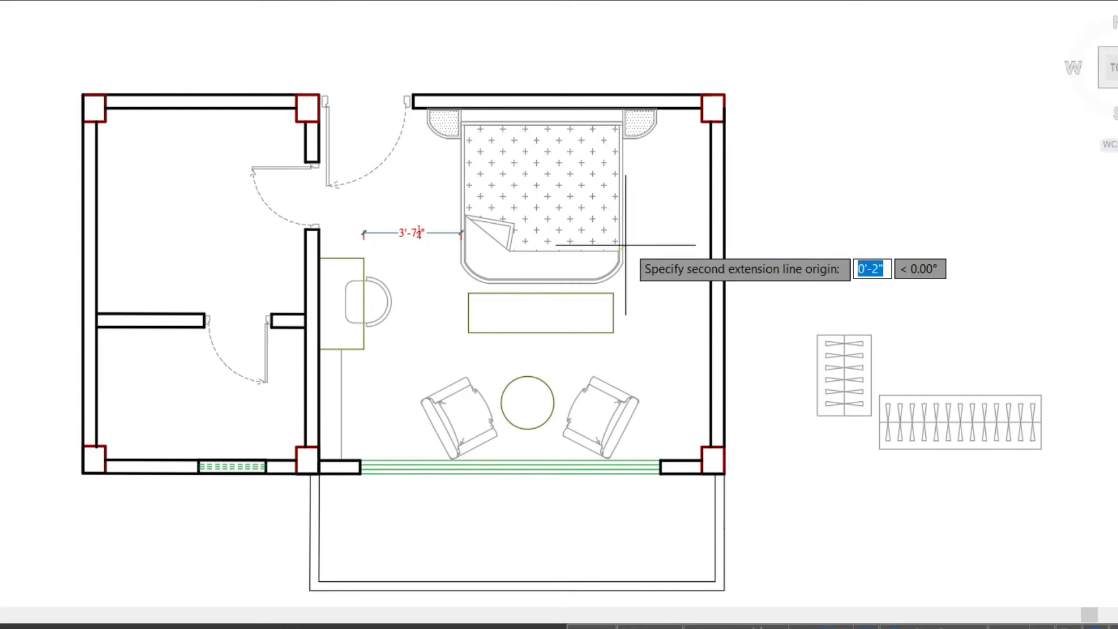
scroll(609, 239, up, 5)
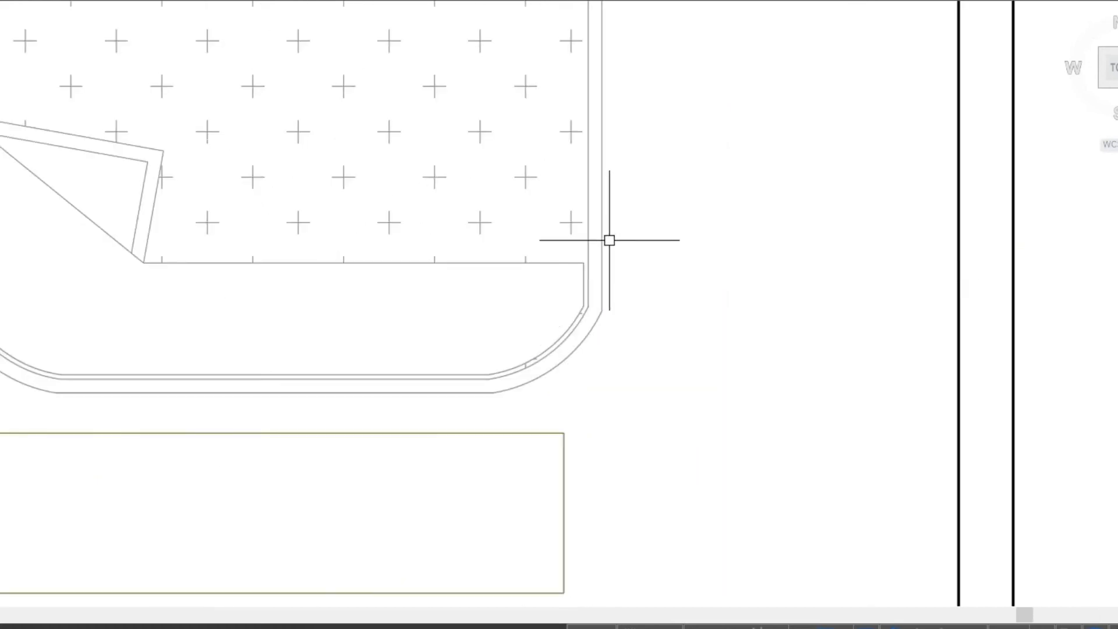
click(959, 240)
click(924, 253)
scroll(925, 253, down, 5)
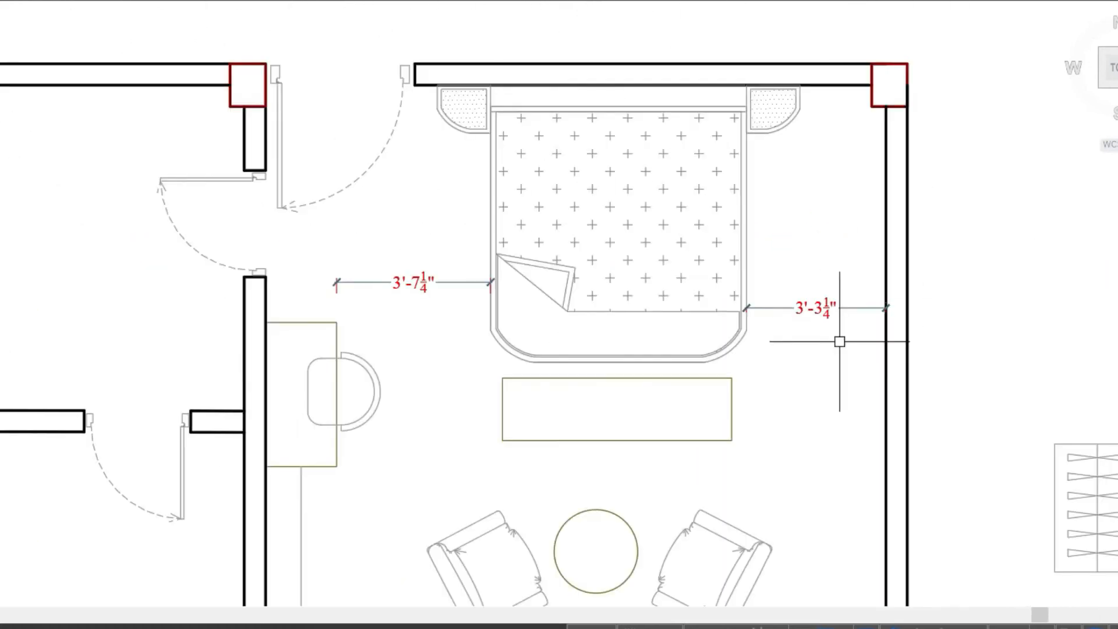
- Dimension the vertical clearance between the round table's top and the bench's lower edge
scroll(711, 254, down, 3)
scroll(706, 429, up, 3)
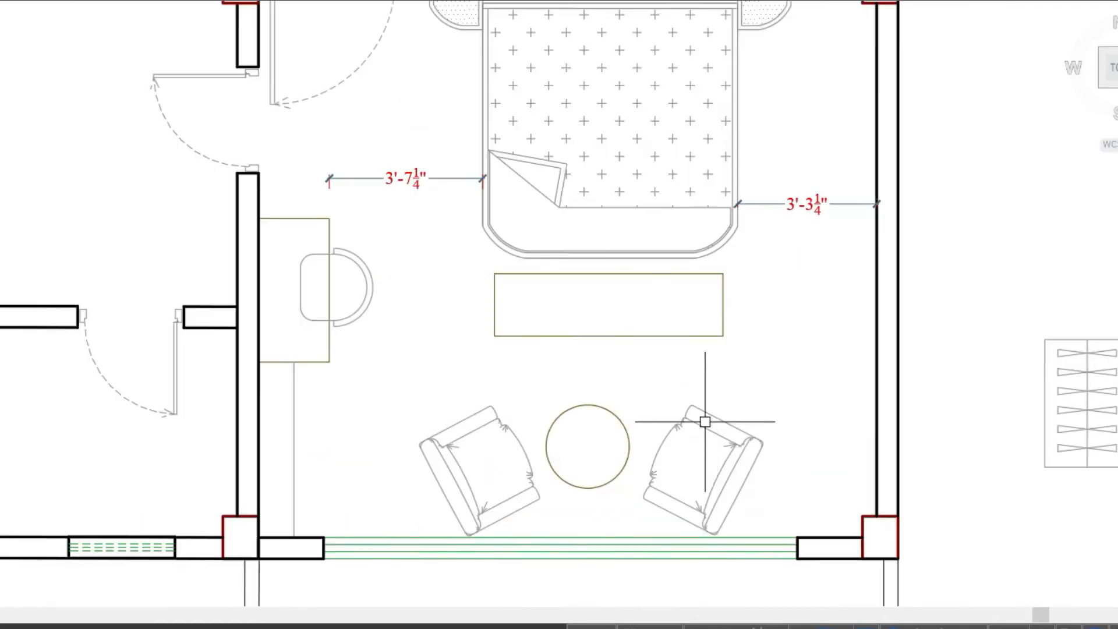
key(space)
click(587, 405)
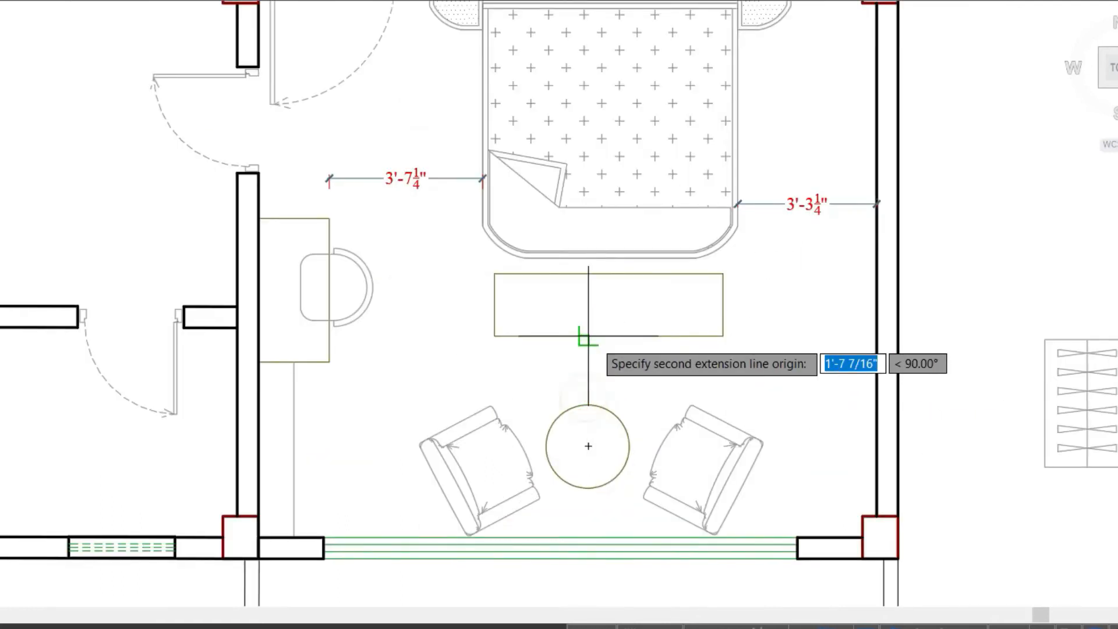
click(591, 336)
click(591, 364)
scroll(650, 371, down, 2)
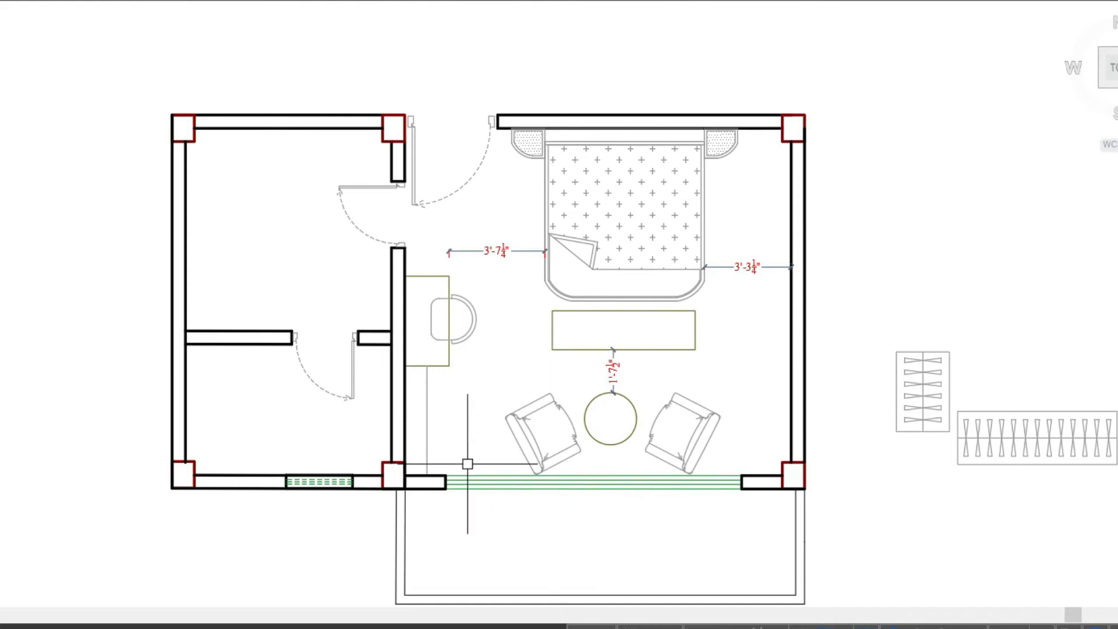
- Move the round table and both armchairs from the bedroom out to the balcony
scroll(612, 421, up, 2)
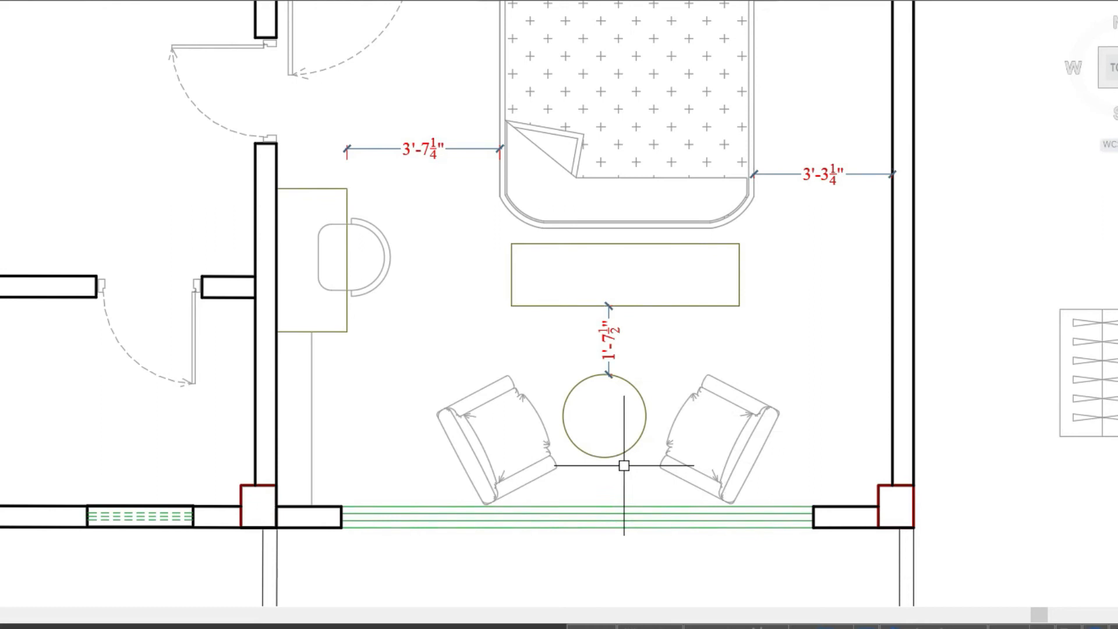
click(695, 455)
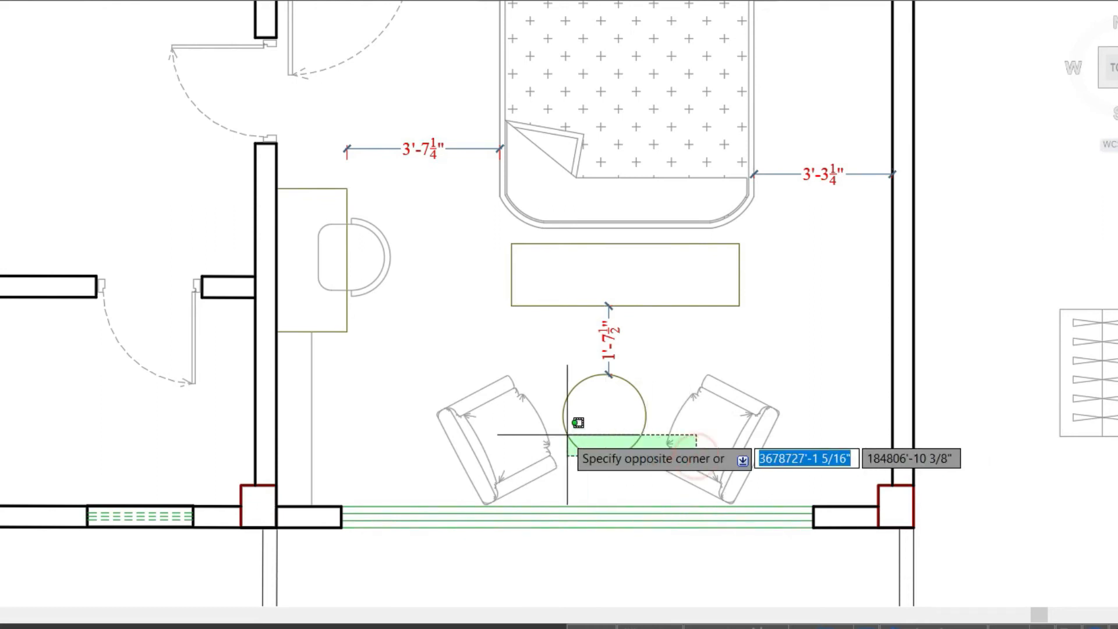
click(502, 429)
key(m)
key(Return)
click(625, 485)
scroll(658, 434, down, 4)
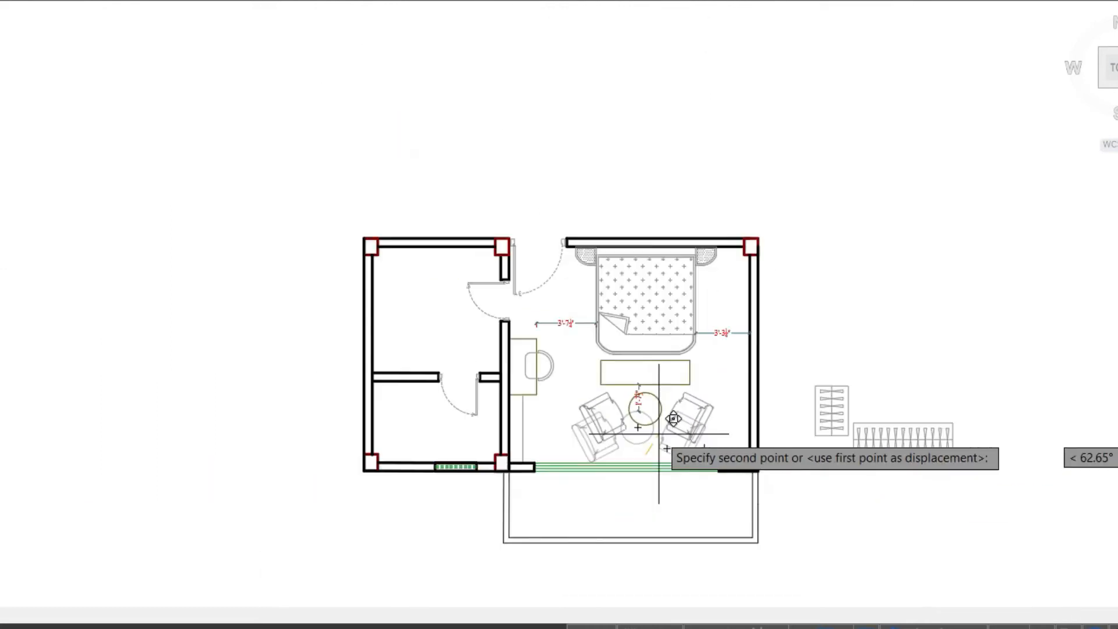
click(675, 521)
- Rotate the balcony's right-hand armchair so its back runs parallel to the outer railing
scroll(712, 551, up, 4)
click(719, 468)
text(ro)
key(Return)
click(738, 449)
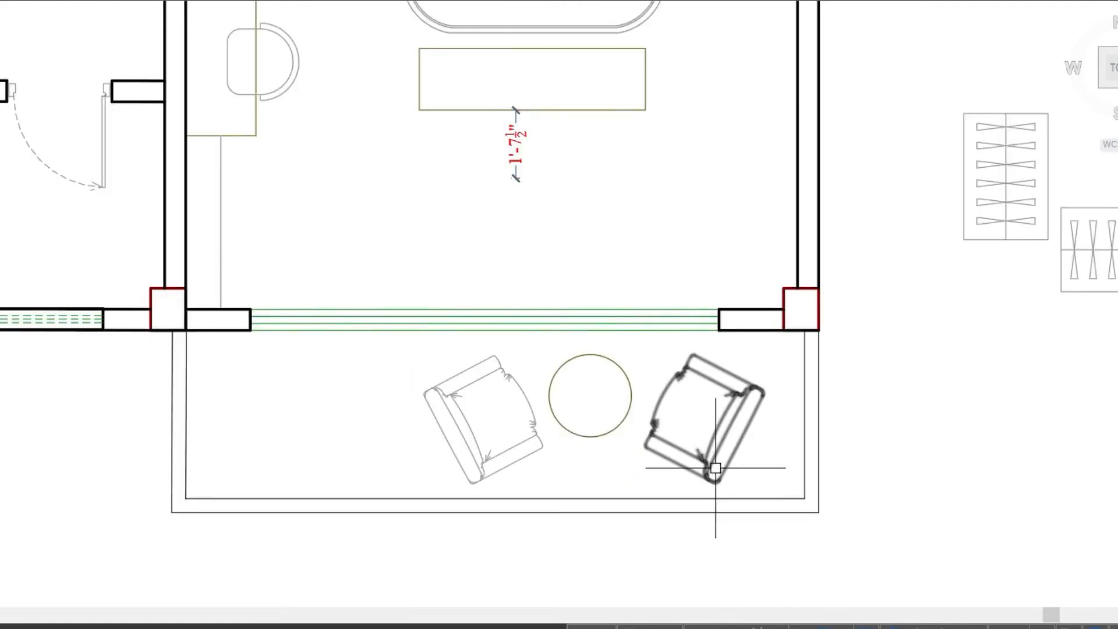
click(782, 574)
- Move the rotated armchair into the bedroom against the window and extend the bench clearance dimension to its front
click(732, 459)
text(m)
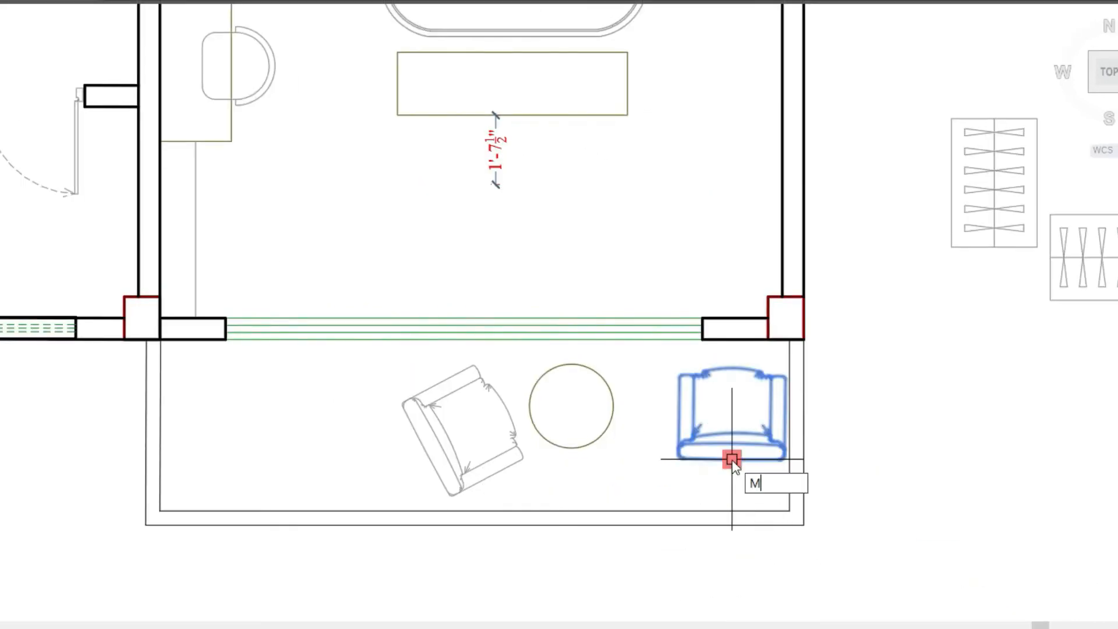
key(Return)
click(732, 459)
click(561, 348)
click(523, 262)
click(512, 281)
- Move the bench slightly up, closer to the foot of the bed
click(738, 379)
scroll(650, 481, down, 4)
click(656, 333)
key(m)
key(Return)
click(809, 372)
click(811, 361)
scroll(599, 350, up, 8)
click(581, 239)
click(581, 181)
key(Escape)
scroll(725, 292, down, 10)
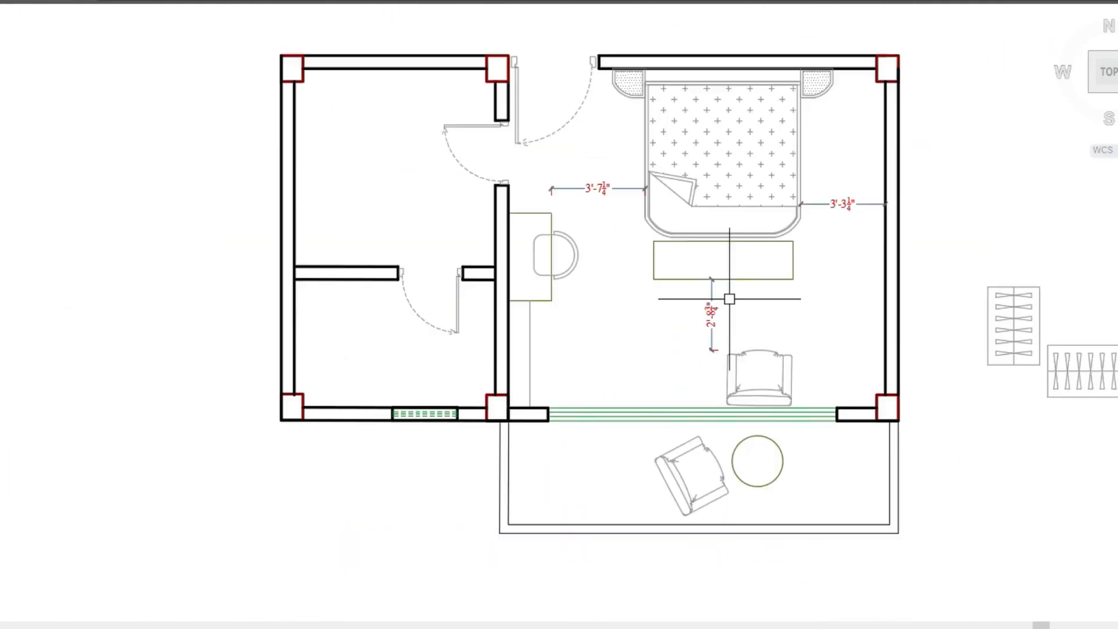
- Measure the depth of the bench at the foot of the bed
scroll(806, 107, up, 2)
key(d)
key(i)
key(Return)
click(761, 379)
click(760, 323)
- Move the bench up until it almost touches the bed's foot and extend the clearance dimension to its new front edge
click(779, 391)
scroll(759, 361, up, 7)
key(m)
key(Return)
click(724, 379)
click(724, 366)
click(594, 395)
click(469, 334)
click(572, 312)
- Delete the tilted armchair on the balcony
scroll(697, 233, down, 9)
click(697, 467)
key(Delete)
- Move the round table from the balcony into the bedroom, beside the armchair at the window
click(766, 496)
key(m)
key(Return)
click(669, 535)
click(572, 405)
drag(798, 351, 721, 373)
key(m)
key(Return)
click(705, 497)
click(755, 499)
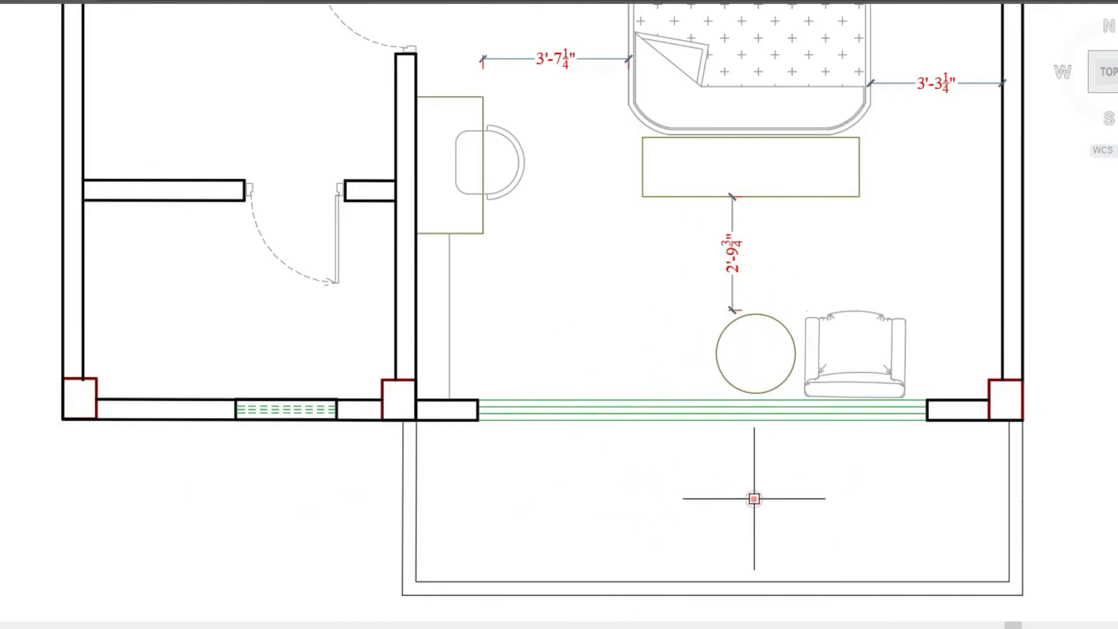
- Mirror the armchair about the round table's vertical centreline, keeping the original
click(866, 376)
key(m)
key(i)
key(Return)
click(756, 353)
click(757, 313)
- Stretch the bench clearance dimension so it ends at the upper edge of the round table
scroll(699, 340, down, 5)
scroll(701, 339, up, 5)
click(611, 367)
click(728, 425)
click(646, 433)
key(Escape)
- Move the round table slightly closer to the window and extend the bench clearance dimension to its upper edge again
click(659, 496)
click(592, 536)
key(m)
key(Return)
click(615, 432)
click(643, 433)
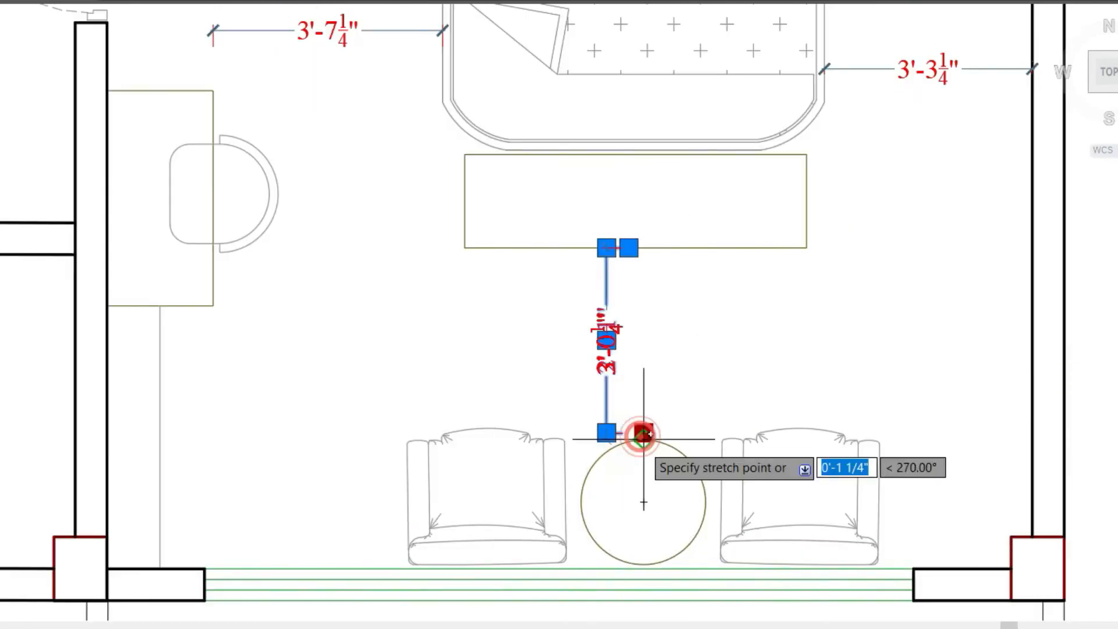
click(643, 439)
key(Escape)
scroll(824, 361, down, 5)
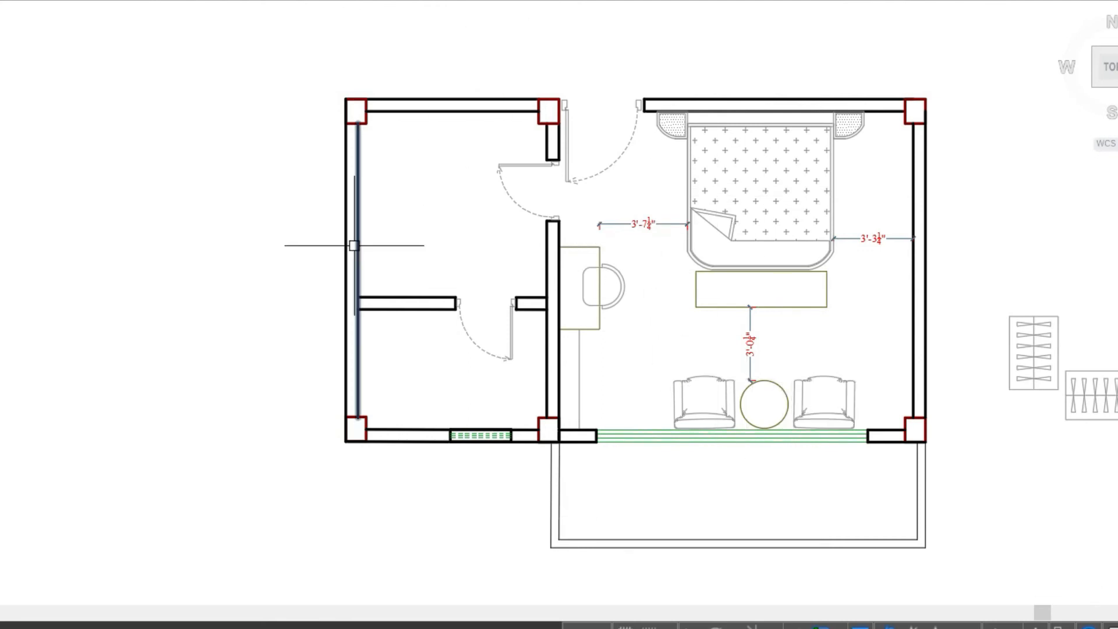
- Move the horizontal wardrobe block from outside the plan to the upper wall of the dressing room
mouse_move(354, 245)
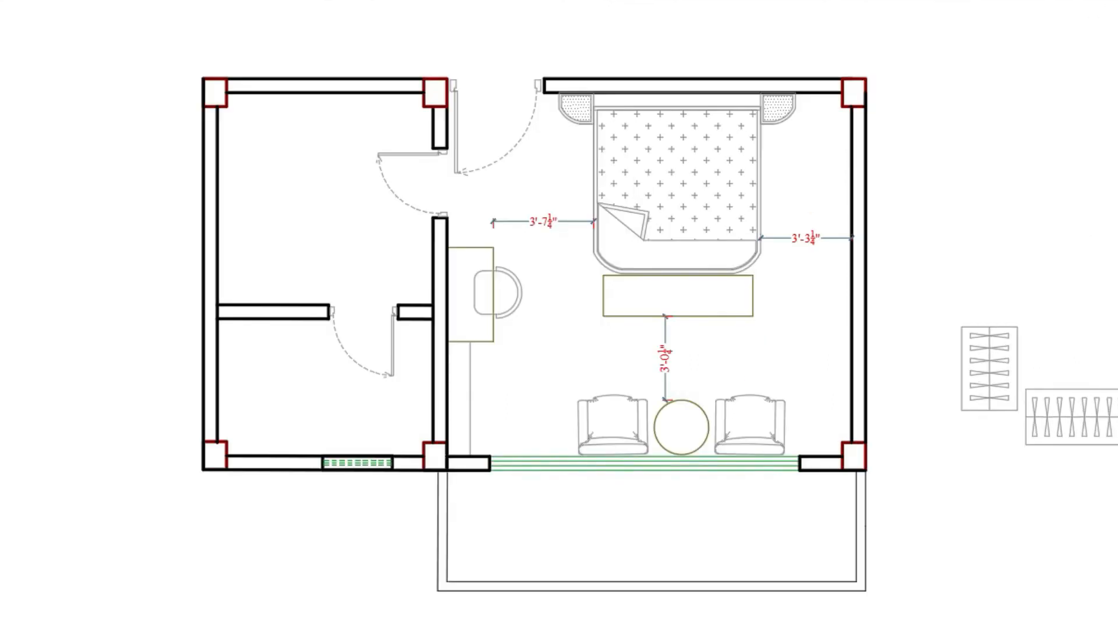
click(1112, 513)
click(1019, 369)
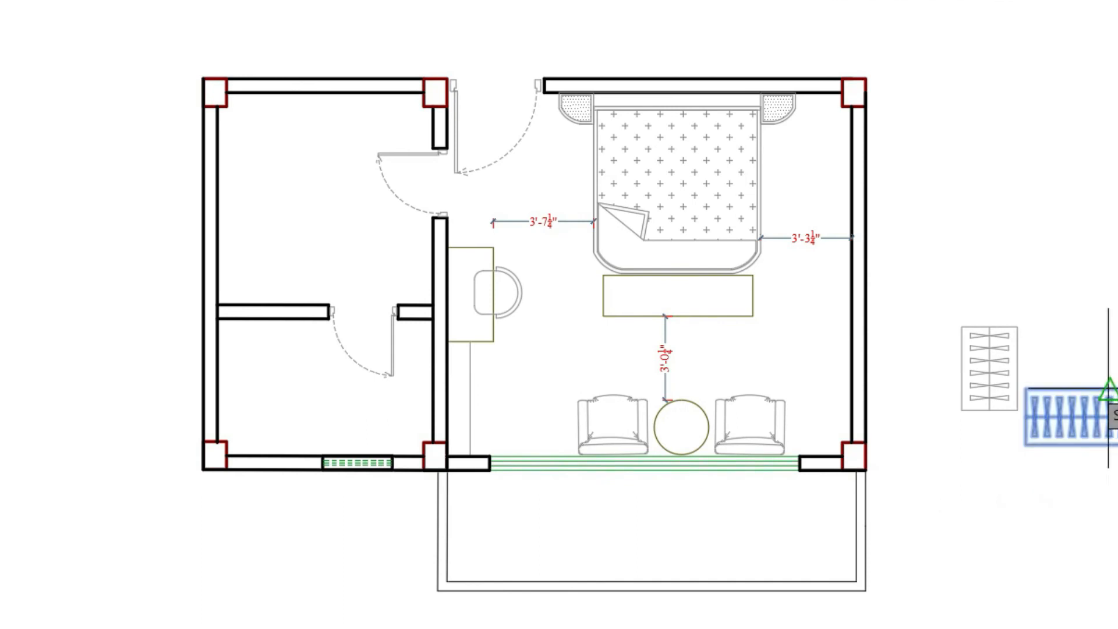
click(1109, 387)
click(322, 91)
- Shift the horizontal wardrobe right along the upper wall until it meets the corner column
scroll(323, 91, up, 4)
click(556, 193)
click(80, 163)
text(m)
key(Return)
click(541, 93)
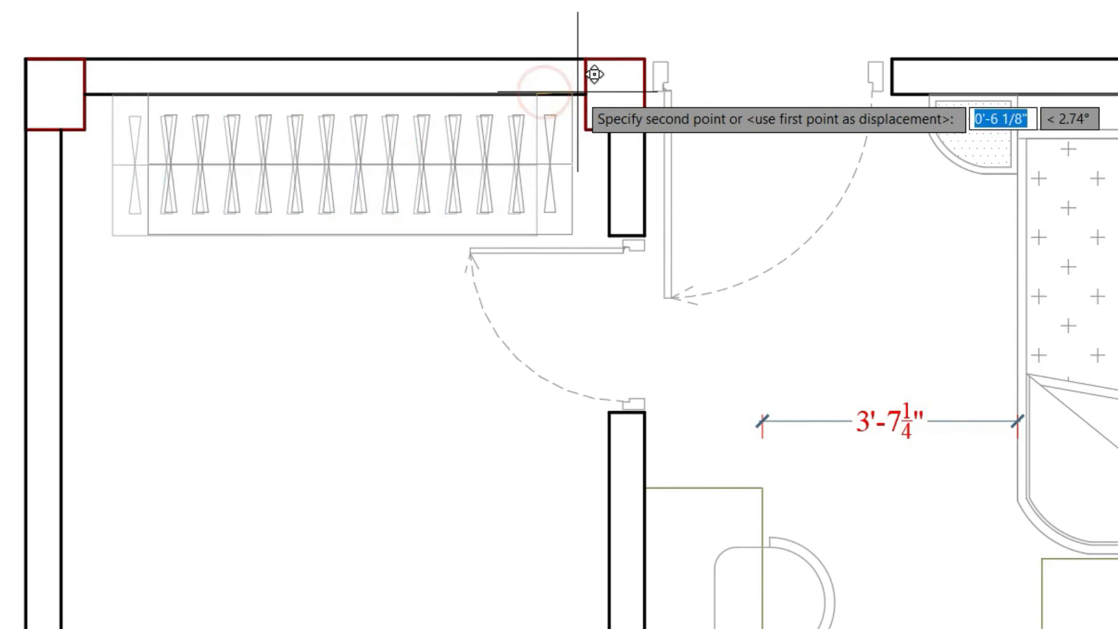
click(587, 93)
- Copy the horizontal wardrobe to the empty area outside the plan's left wall
scroll(551, 83, down, 2)
scroll(551, 83, down, 2)
click(492, 143)
text(co)
key(Return)
click(481, 143)
click(168, 283)
key(Escape)
- Rotate the copied wardrobe by 90 degrees so it stands vertically
click(154, 228)
text(ro)
key(Return)
click(168, 254)
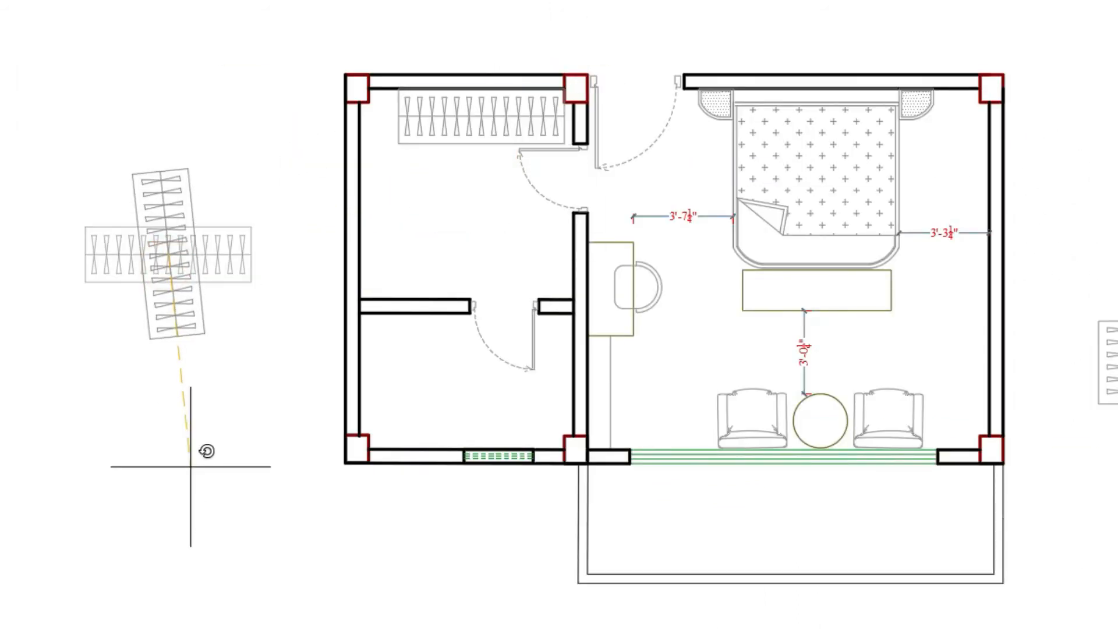
click(203, 483)
- Move the vertical wardrobe into the dressing room's lower left corner, flush with the left wall and the partition
click(250, 261)
click(117, 333)
text(m)
key(Return)
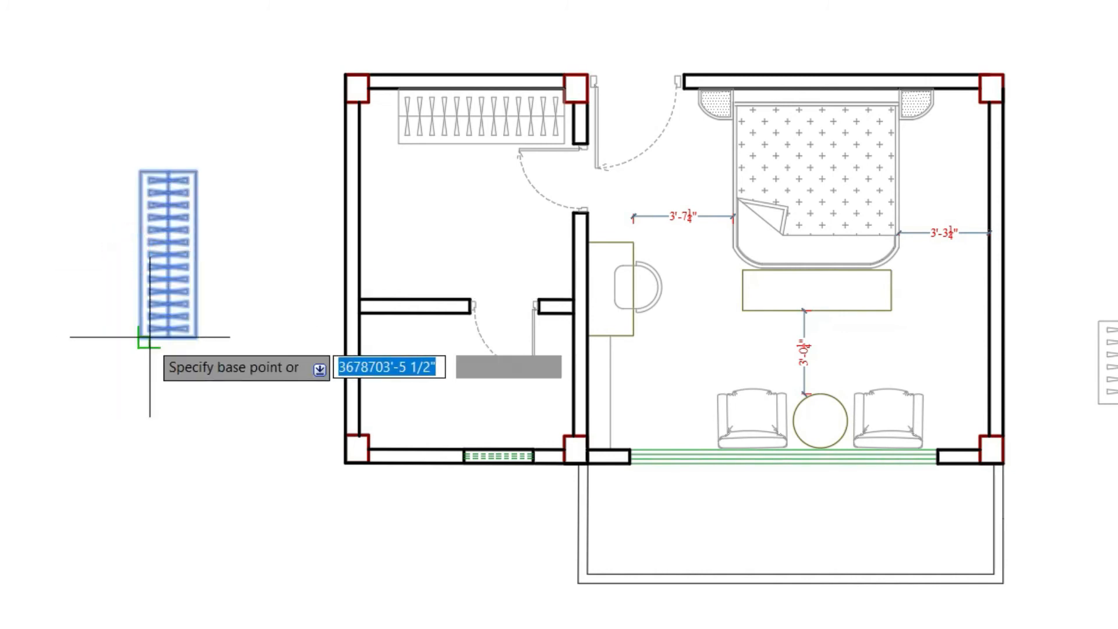
click(140, 341)
click(360, 299)
scroll(452, 200, up, 4)
scroll(392, 107, down, 2)
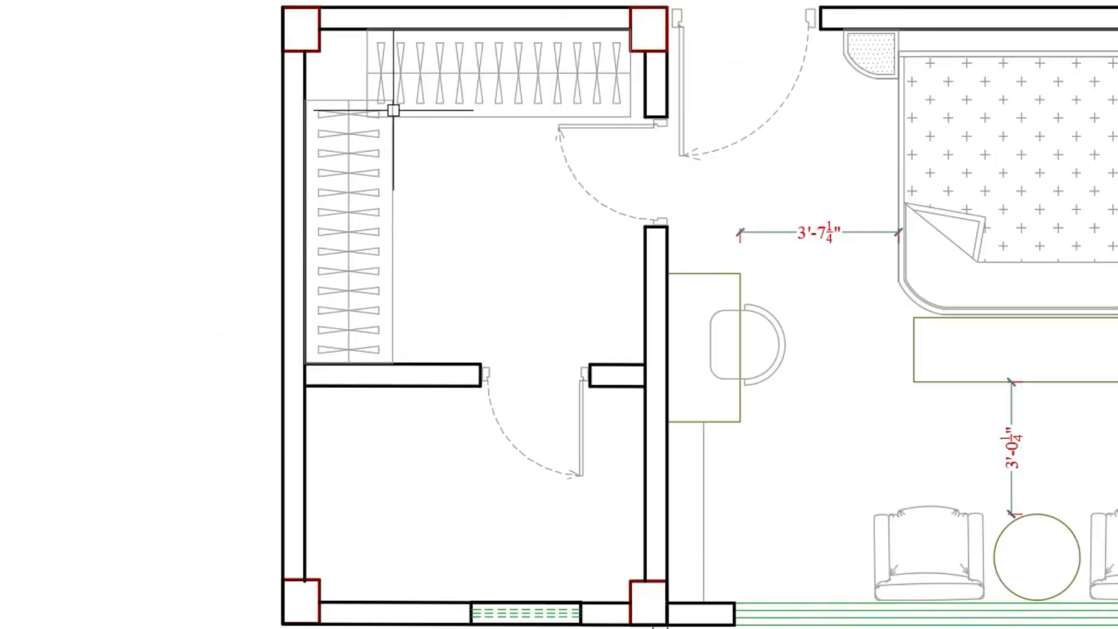
- Move the upper wardrobe right so its left end aligns with the front face of the left wardrobe
click(477, 135)
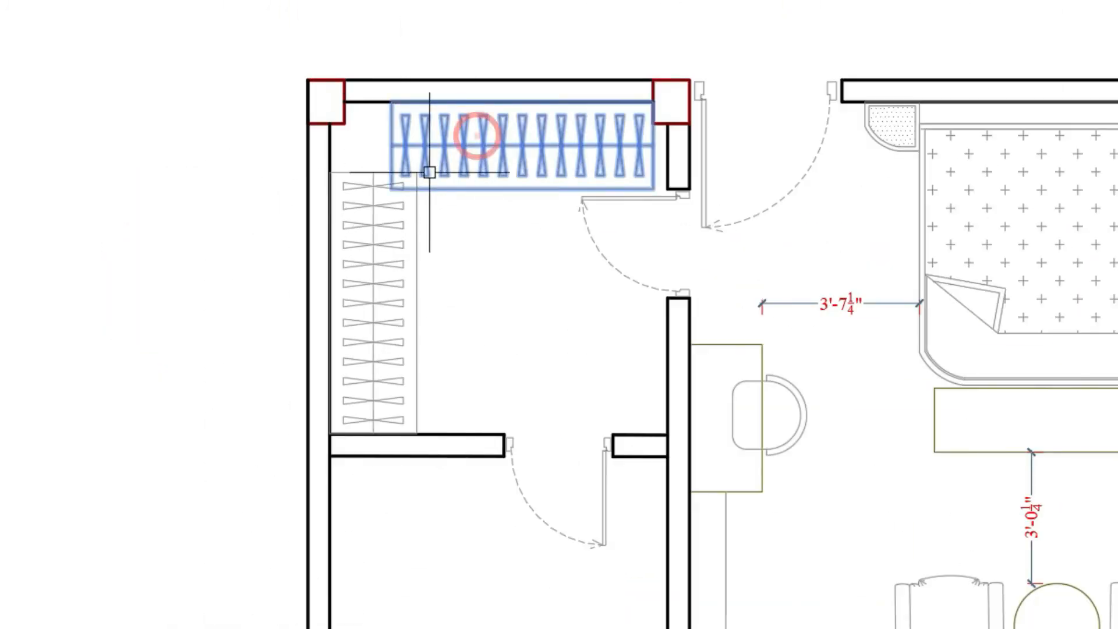
scroll(425, 176, up, 4)
text(m)
key(Return)
click(339, 208)
click(403, 206)
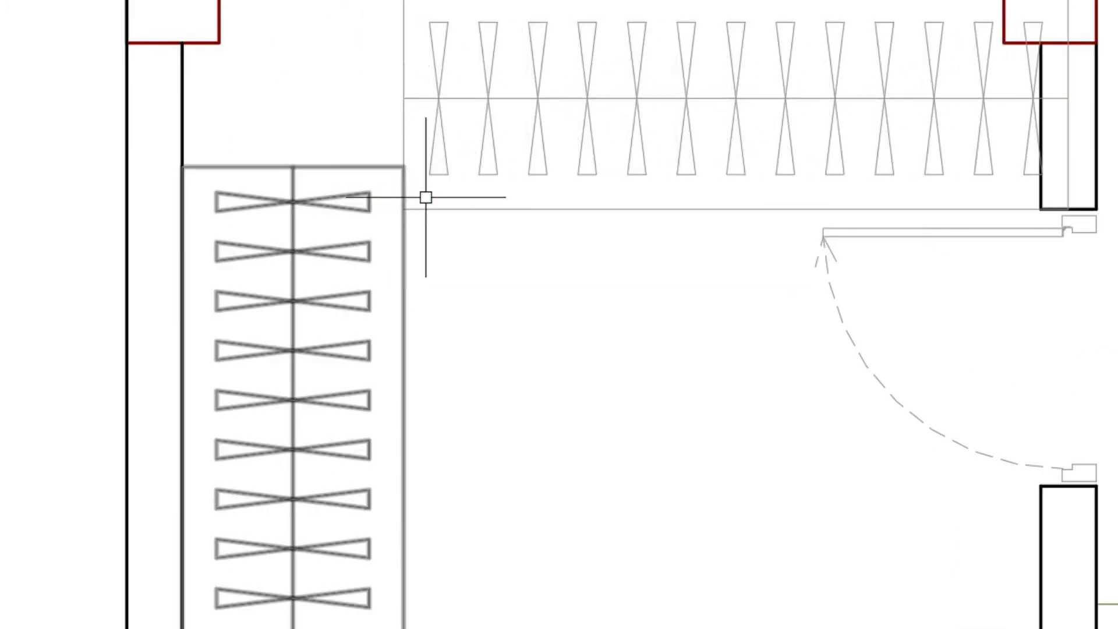
- Move the upper wardrobe left until its right end is flush with the inner face of the door wall
click(798, 172)
text(m)
key(Return)
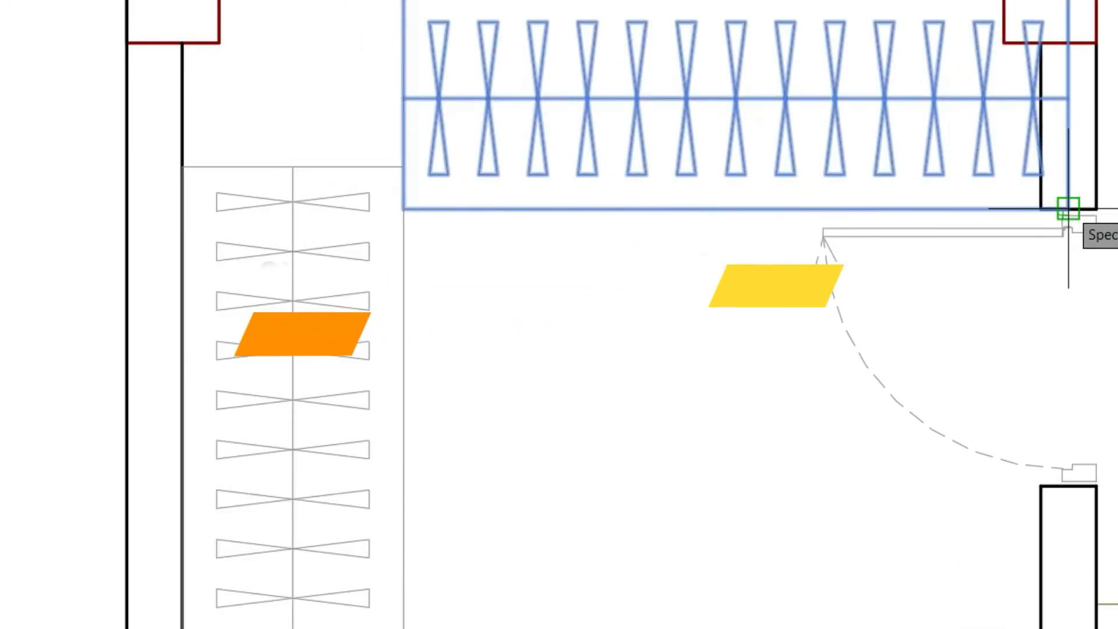
click(1068, 208)
click(1040, 208)
scroll(306, 107, down, 4)
click(310, 133)
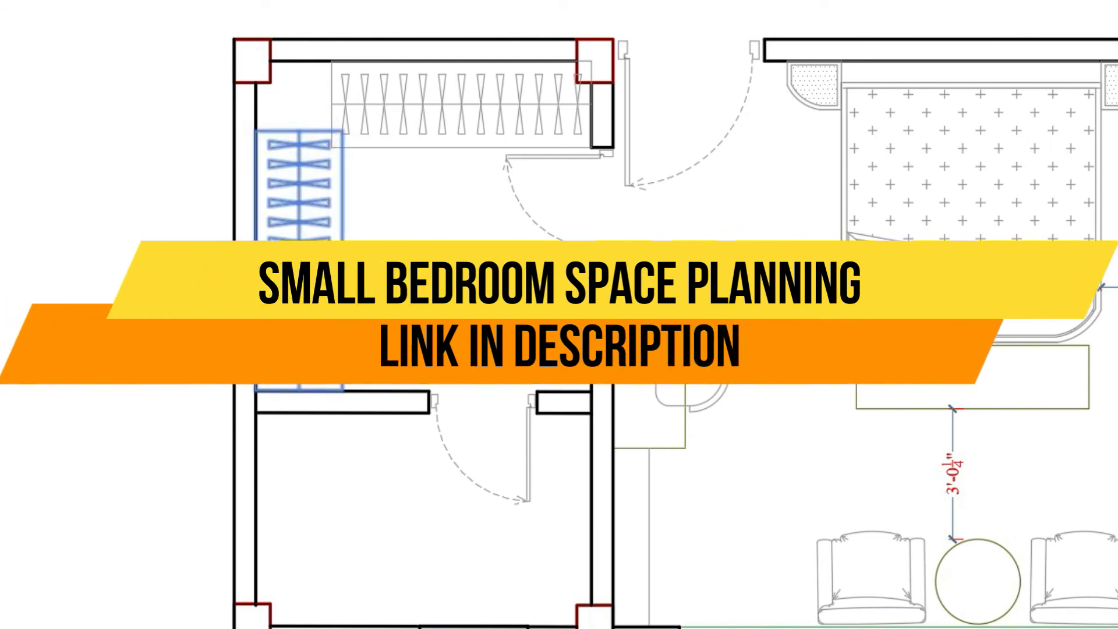
scroll(320, 105, up, 2)
text(m)
key(Return)
key(Escape)
- Measure the depths of the left wardrobe and the upper wardrobe
text(di)
key(Return)
click(361, 225)
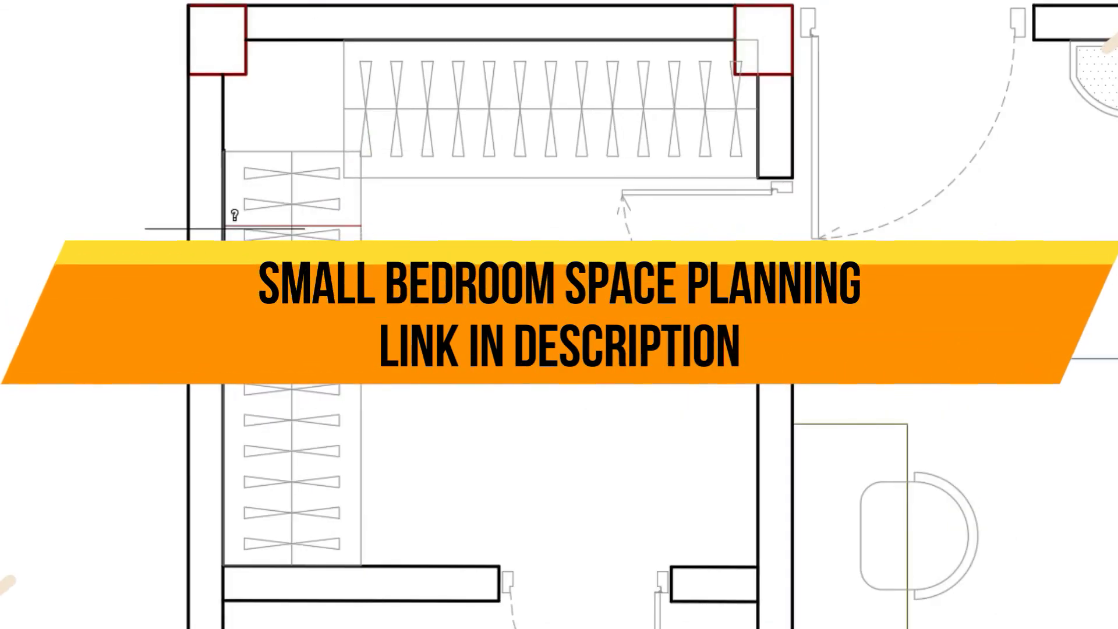
click(223, 225)
key(Return)
click(420, 177)
click(420, 41)
- Explode the upper wardrobe and bring its left end in line with the front face of the left wardrobe
scroll(329, 175, up, 4)
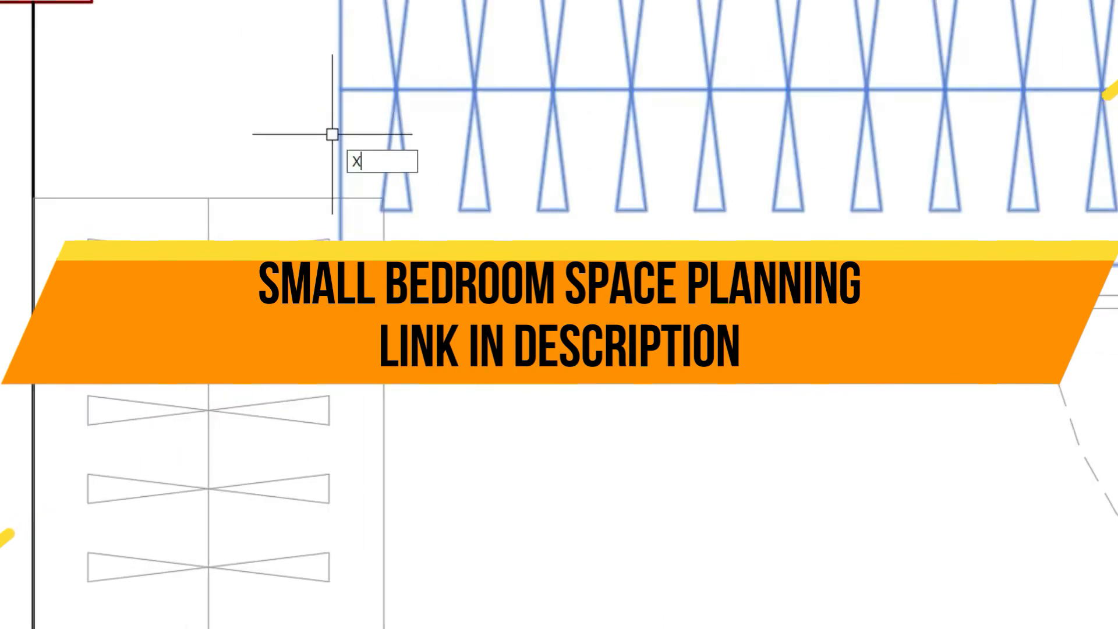
key(Return)
scroll(355, 255, down, 4)
click(359, 274)
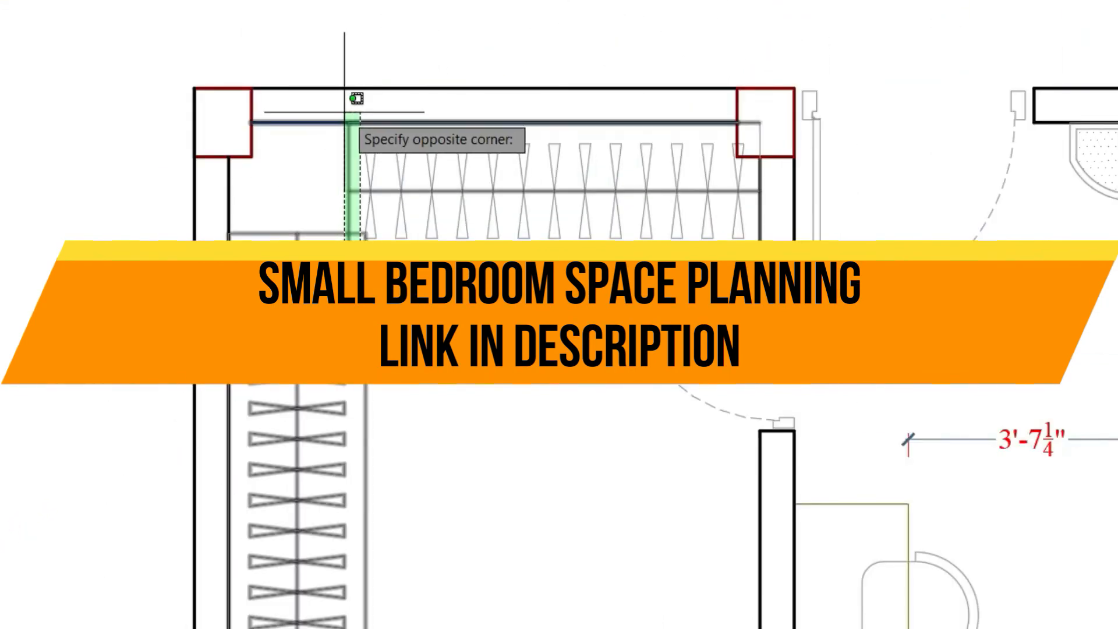
click(346, 113)
key(Return)
scroll(358, 221, up, 4)
click(338, 253)
click(380, 254)
scroll(489, 362, down, 2)
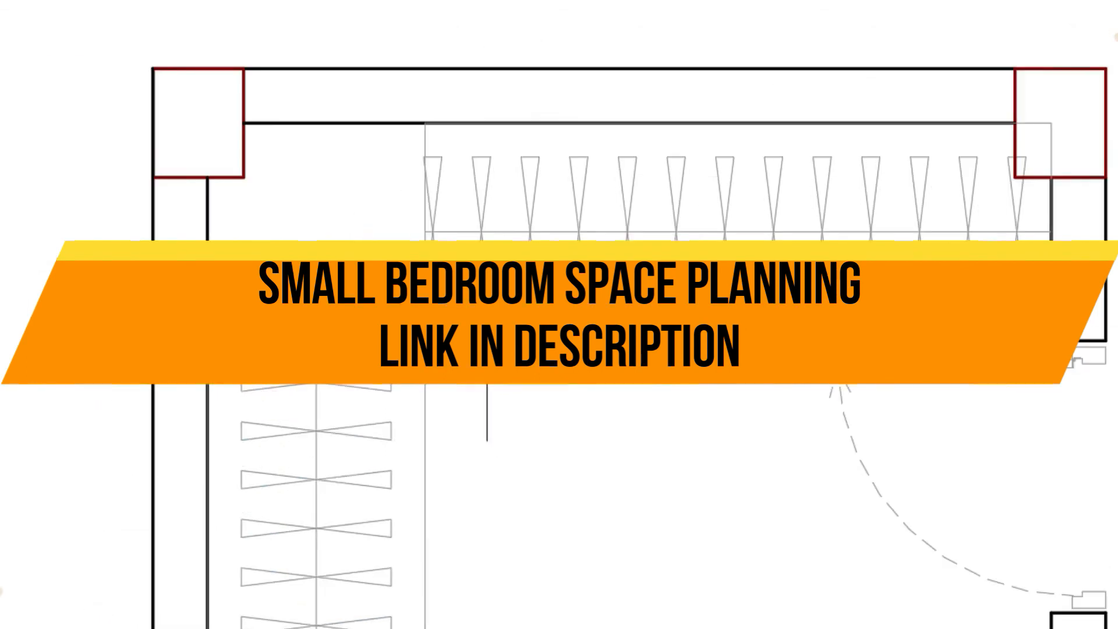
- Delete the overlapping end lines and the upper wardrobe's first hanger where the two wardrobes meet
click(425, 251)
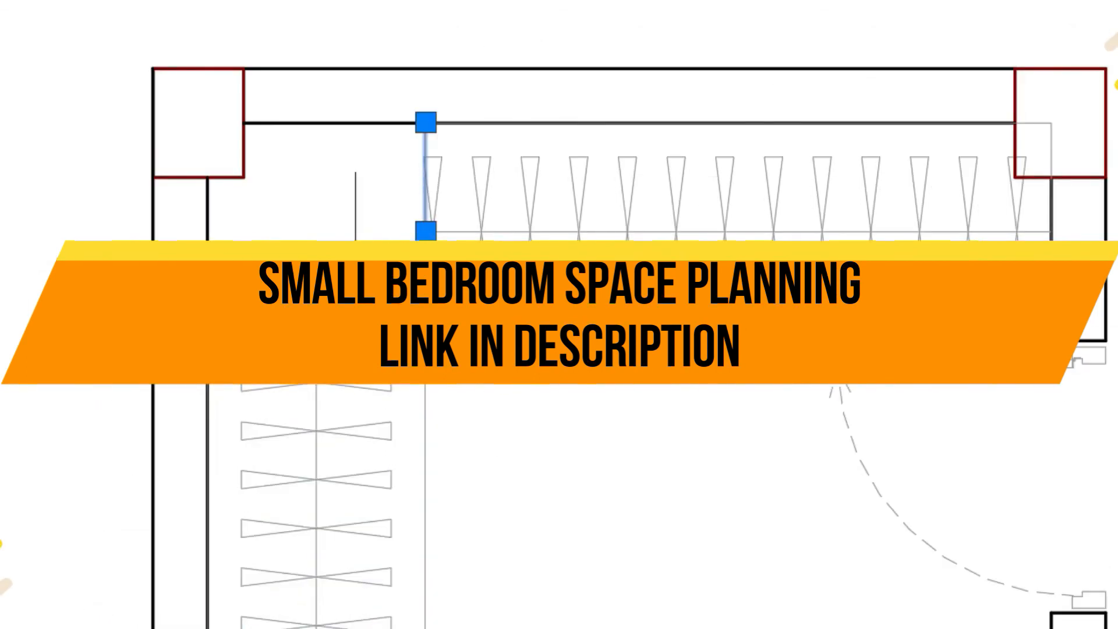
key(Escape)
click(350, 293)
key(Escape)
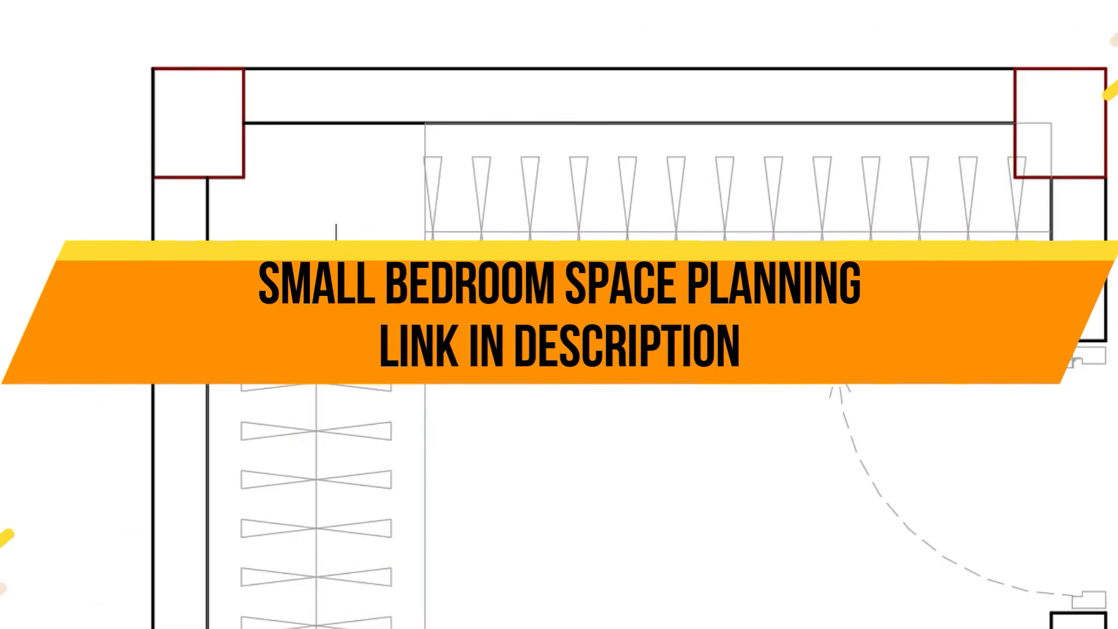
click(397, 137)
click(456, 320)
key(Delete)
click(424, 174)
key(Delete)
- Join the two wardrobes' centre lines into an L-shaped corner and delete the hangers nearest the corner
click(444, 231)
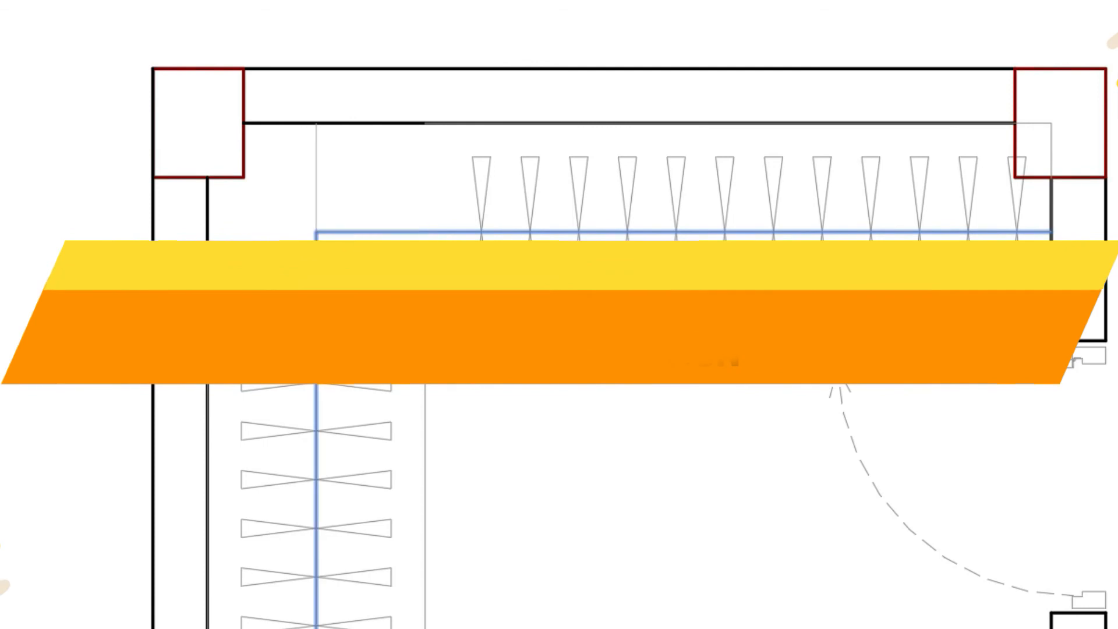
click(316, 326)
click(367, 386)
click(487, 286)
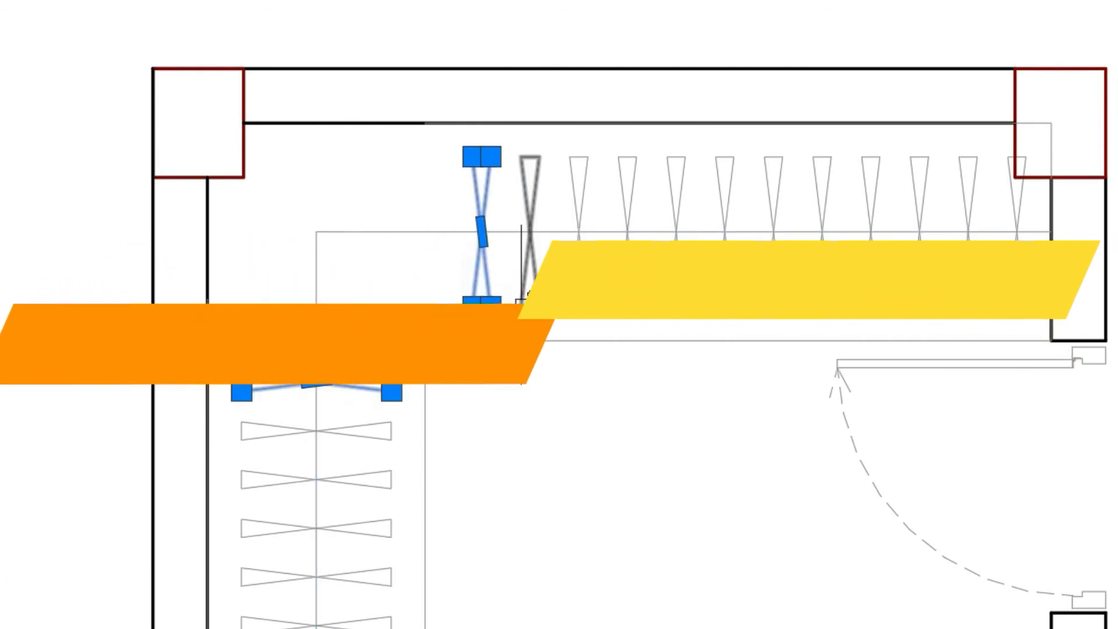
click(522, 304)
key(Delete)
scroll(774, 324, down, 2)
middle_drag(774, 323, 637, 127)
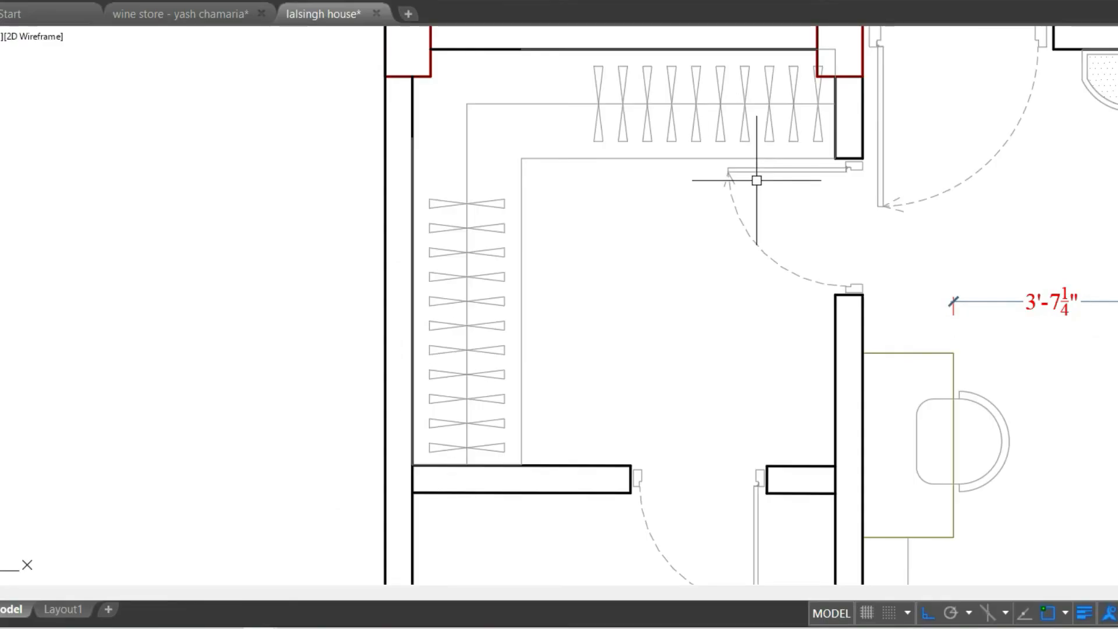
- Draw a cabinet rectangle about 1'-3" by 3'-1 11/16" in the dressing room, between the partition stub and the door opening
scroll(737, 203, down, 2)
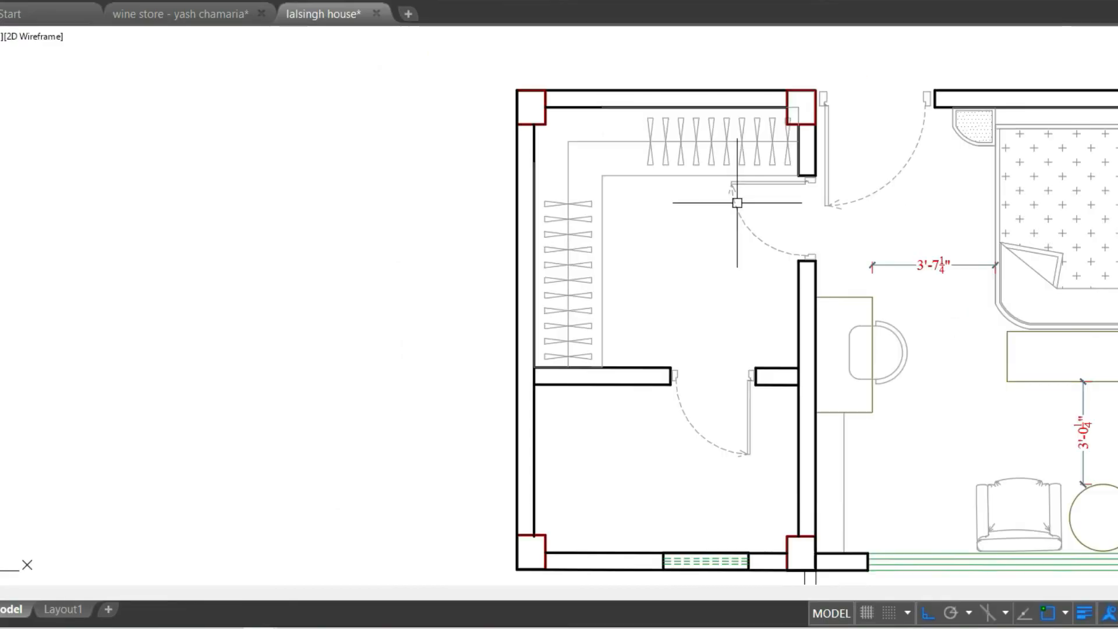
scroll(815, 326, up, 2)
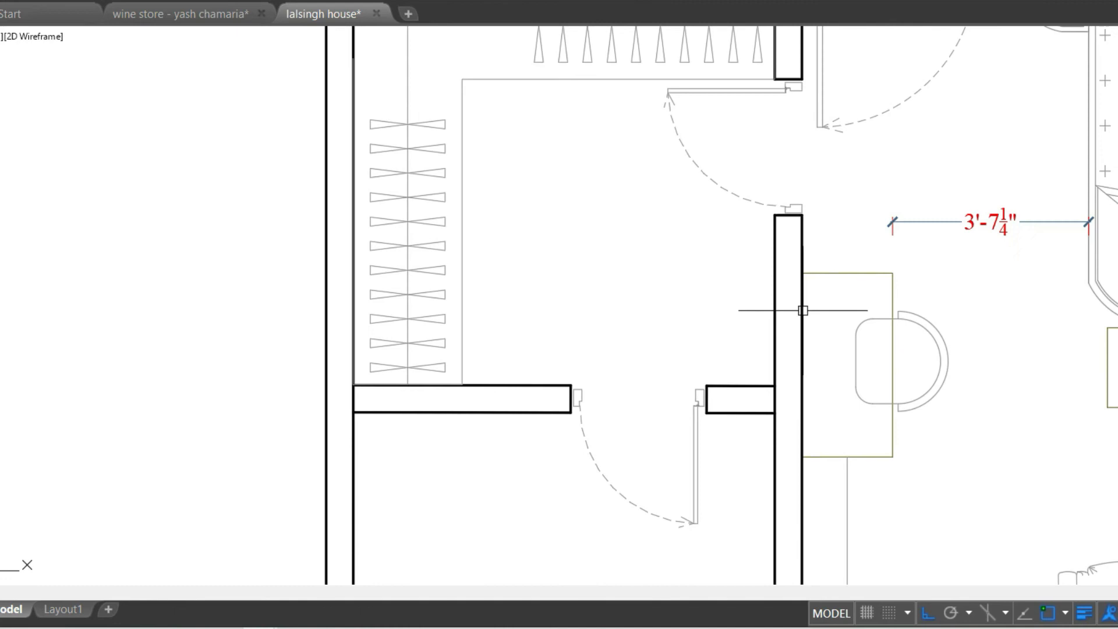
scroll(763, 277, up, 2)
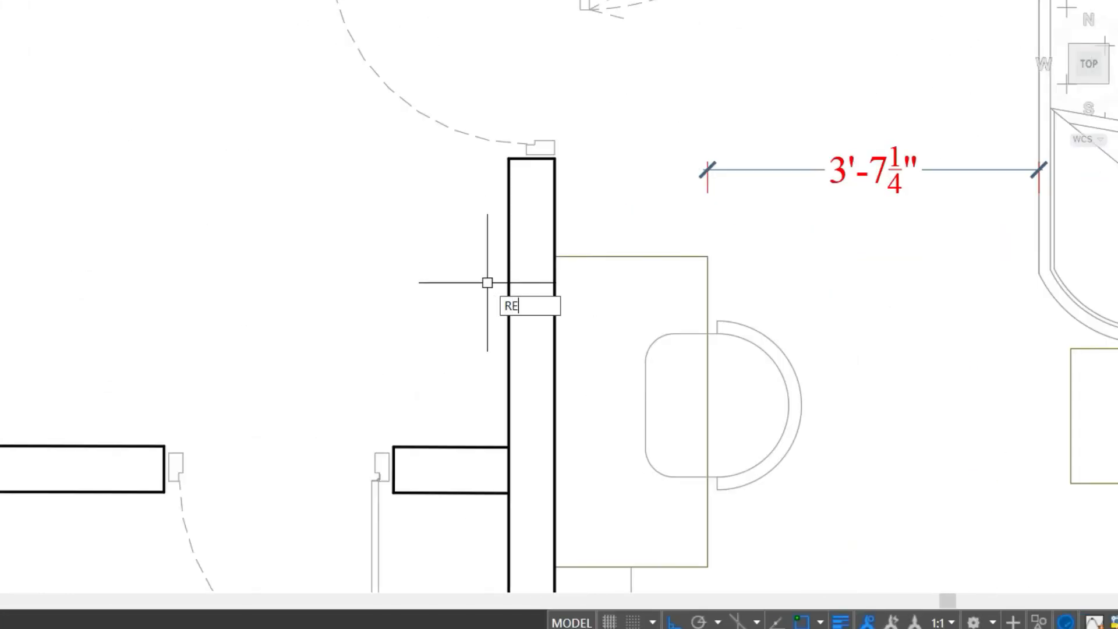
key(Return)
click(393, 447)
click(508, 158)
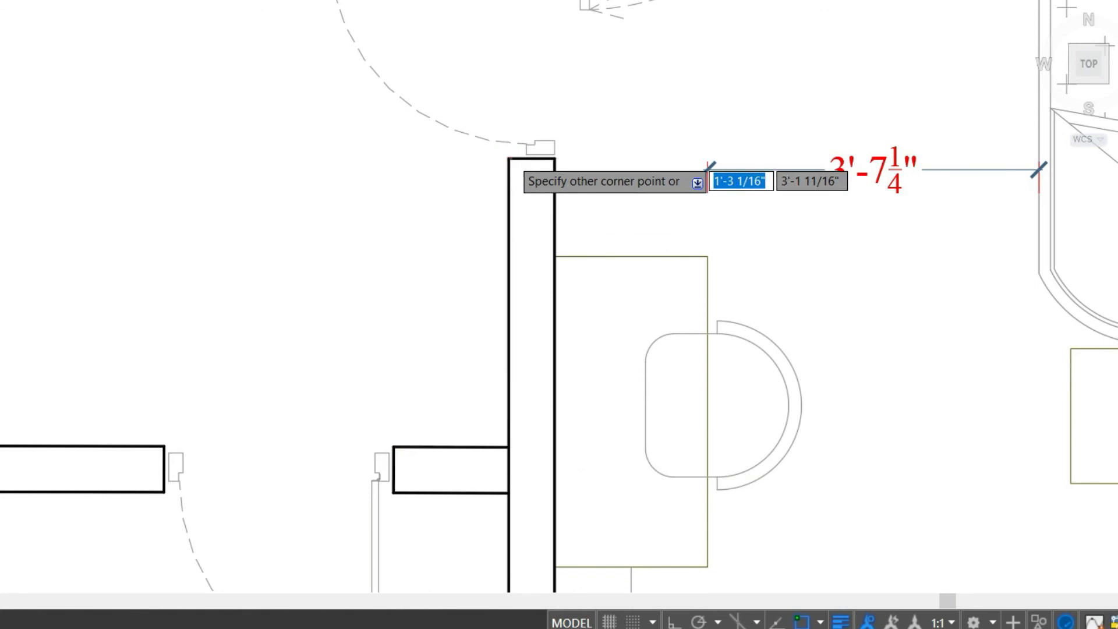
- Add a horizontal linear dimension between the left wardrobe's front and the new cabinet
scroll(405, 280, down, 5)
text(DLI)
key(Return)
click(408, 287)
click(304, 287)
click(358, 287)
- Add a vertical linear dimension from the partition wall to the front of the upper wardrobe
scroll(361, 267, up, 5)
key(Return)
click(257, 404)
click(263, 406)
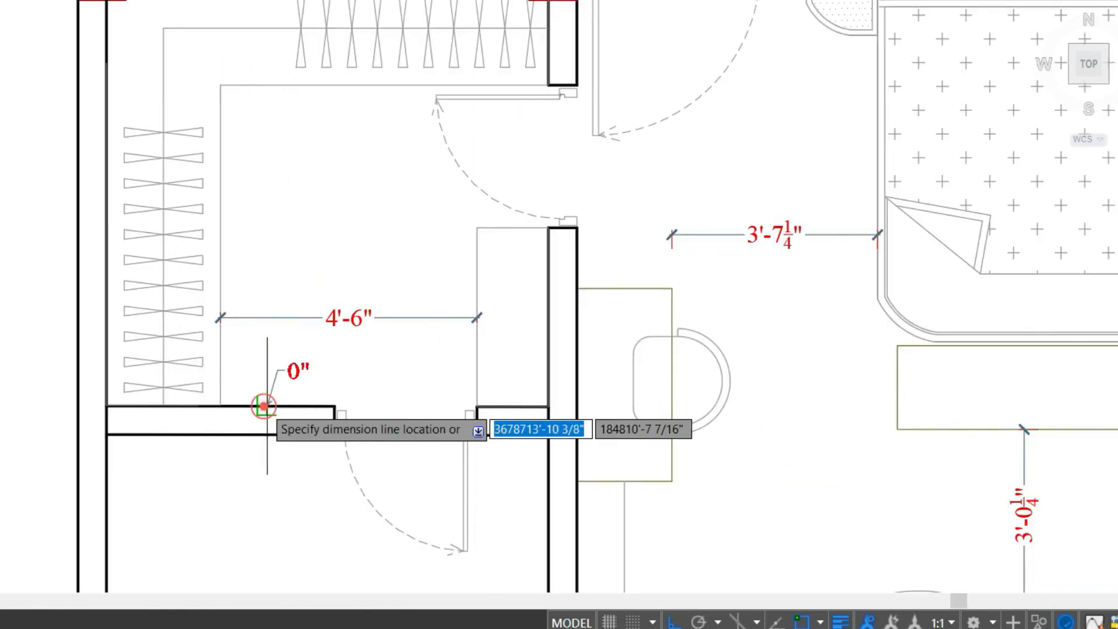
click(268, 284)
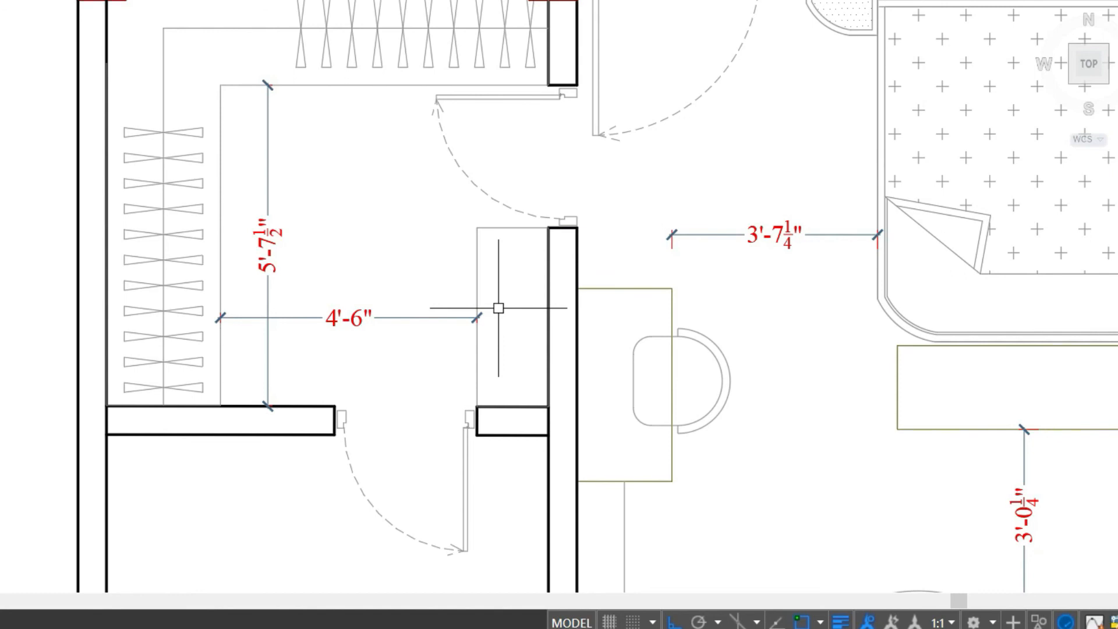
scroll(318, 299, down, 2)
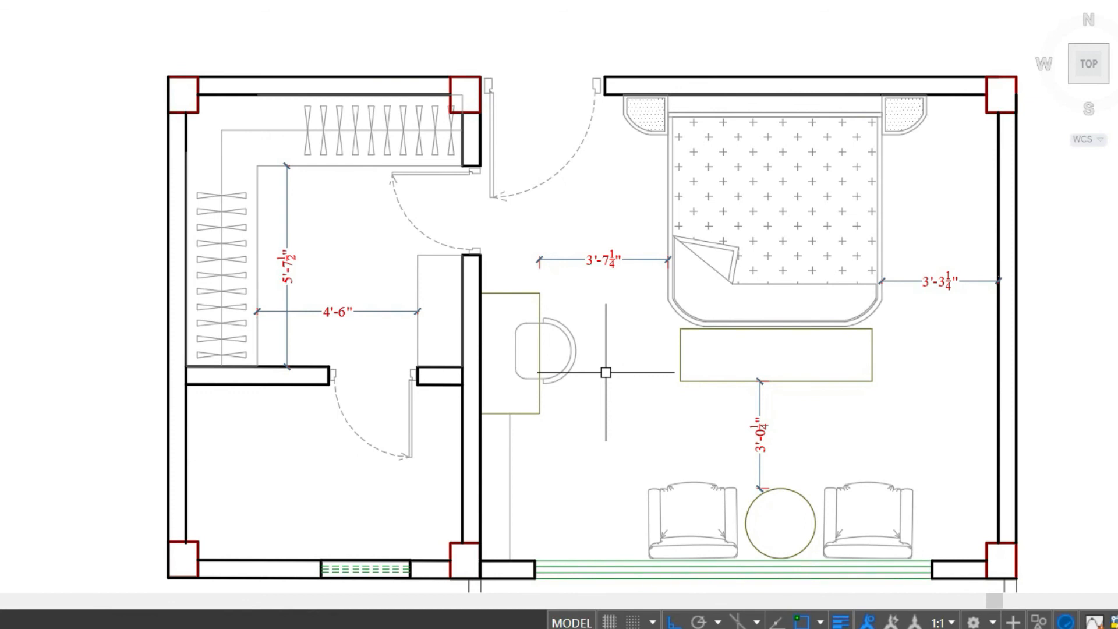
scroll(184, 239, down, 2)
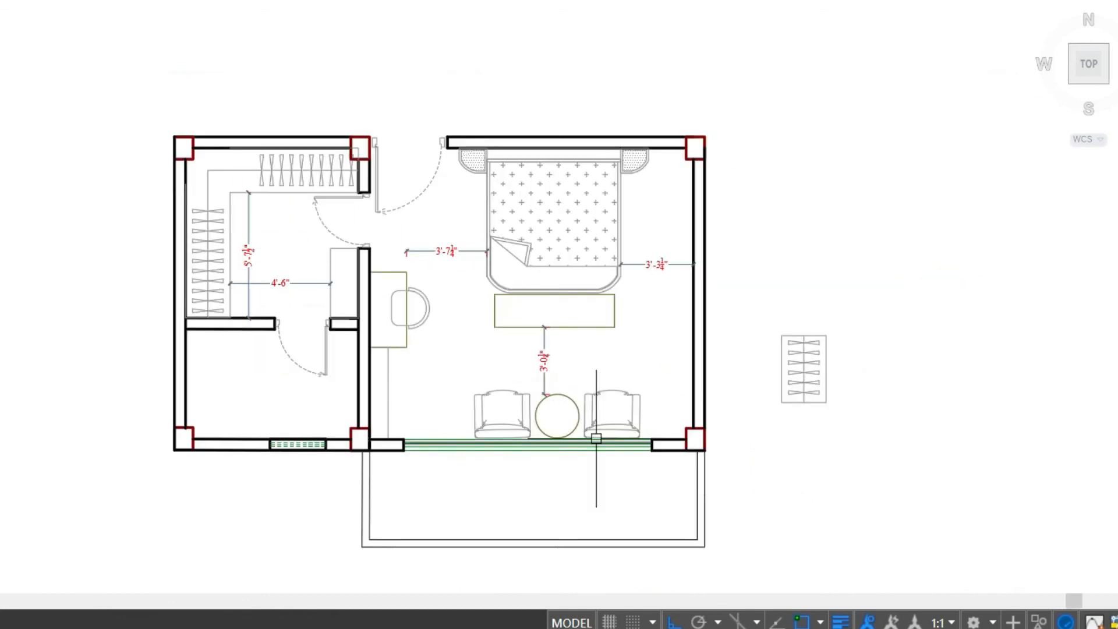